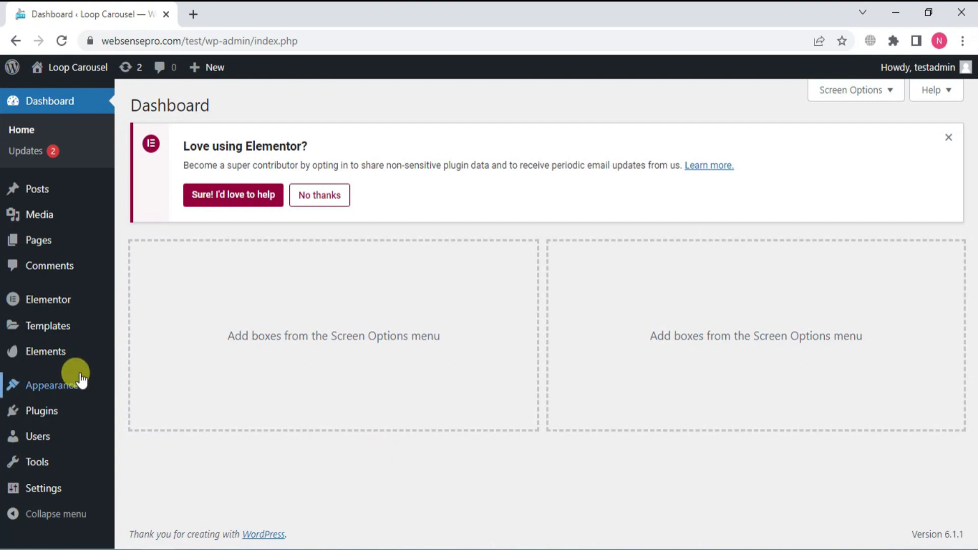
mouse_move(46, 352)
mouse_move(48, 326)
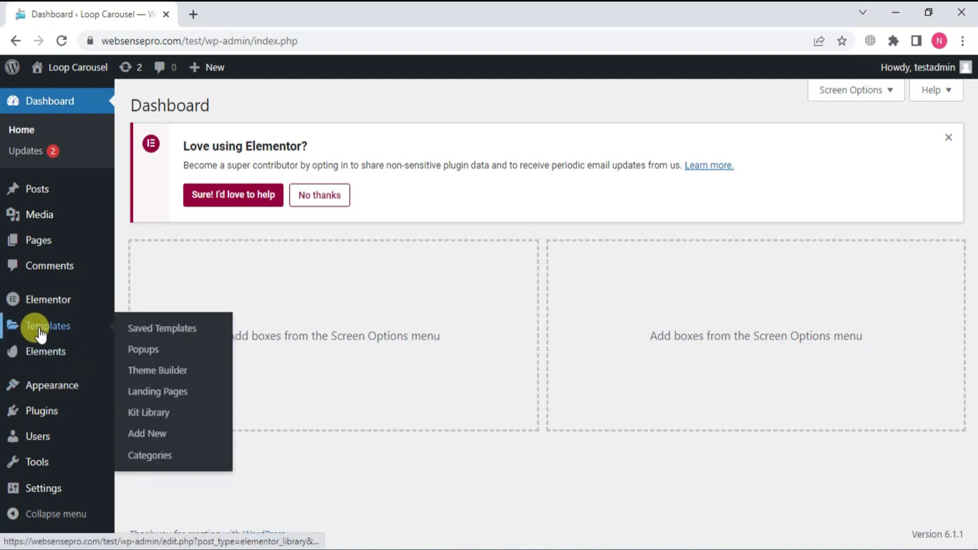
Step: Create a Header template named "Changing logo's on scroll" and open it in Elementor
click(40, 330)
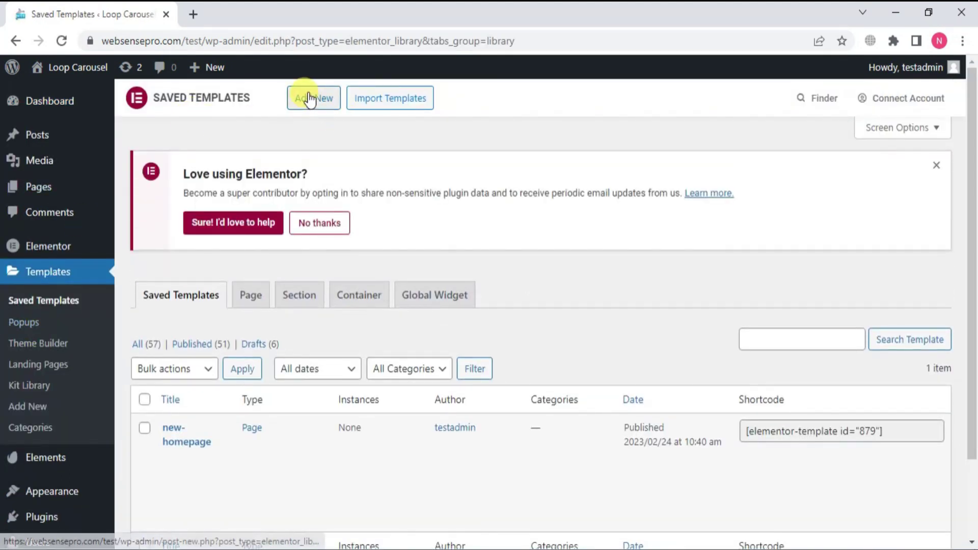
click(309, 98)
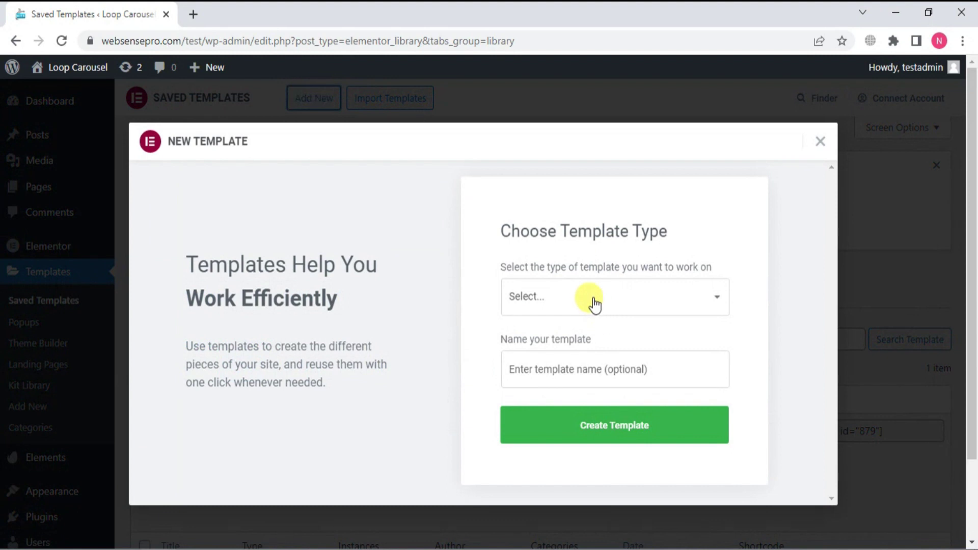
click(595, 297)
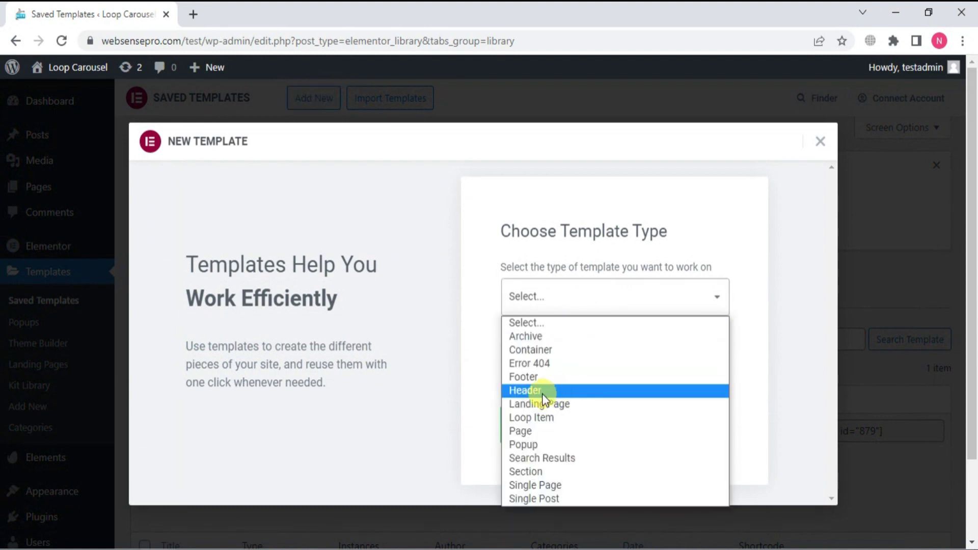
click(526, 391)
click(508, 369)
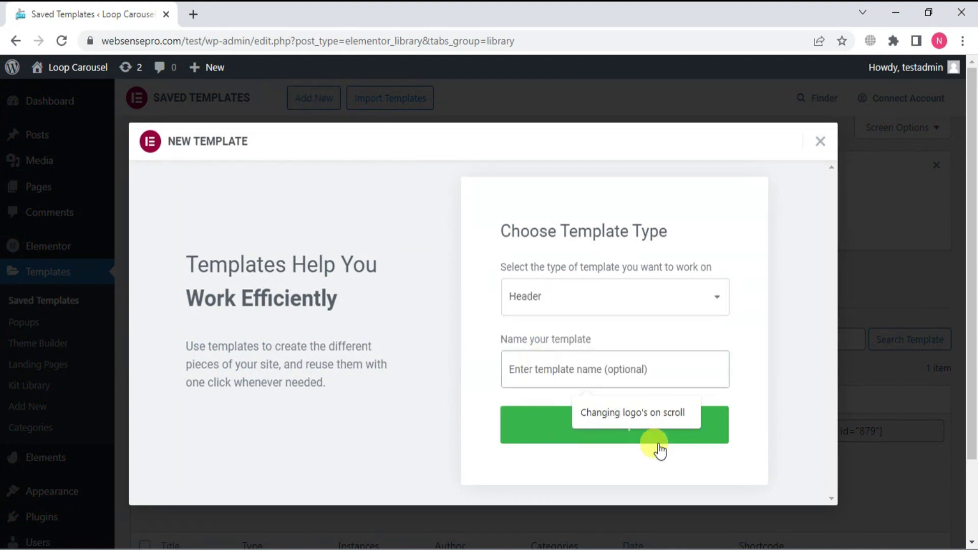
click(648, 415)
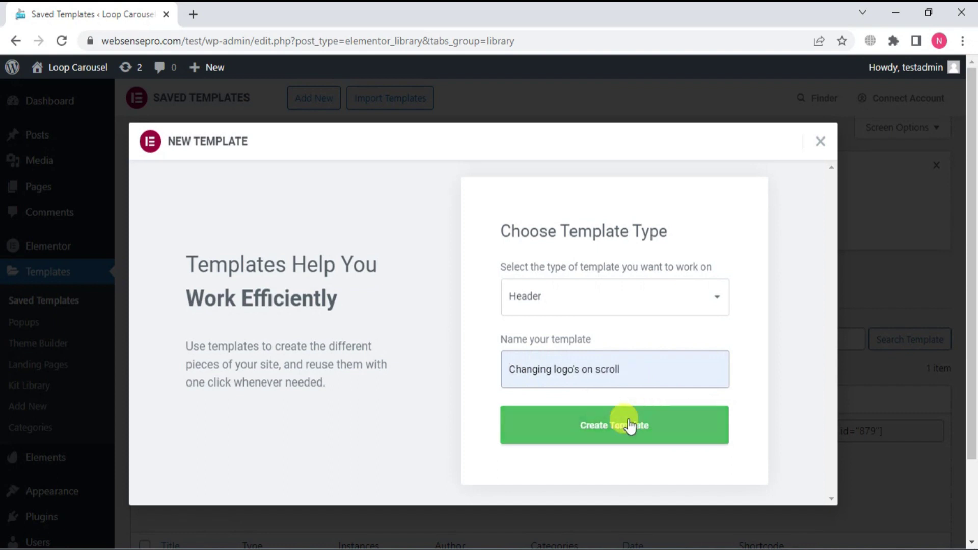
click(608, 425)
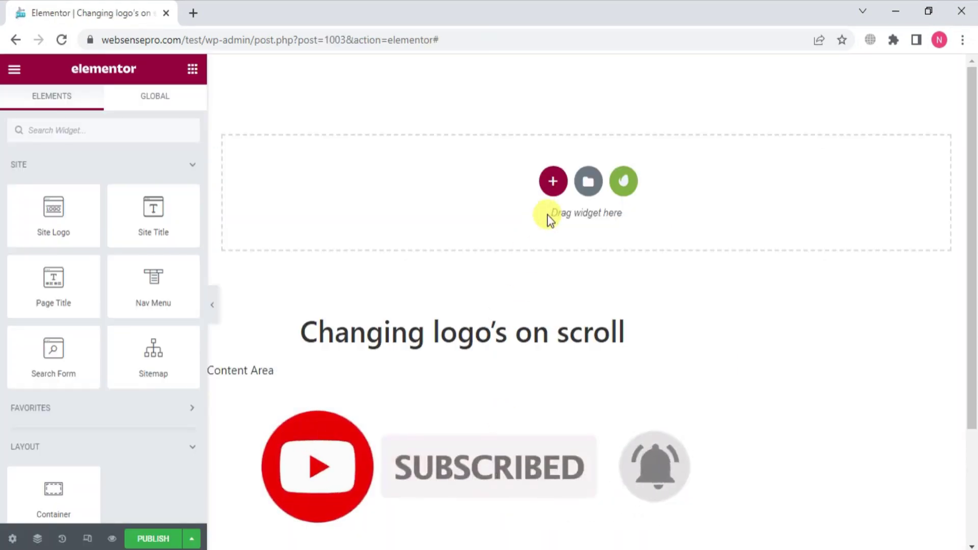
Step: Insert a two-column container and place an Image widget in the left column
click(553, 184)
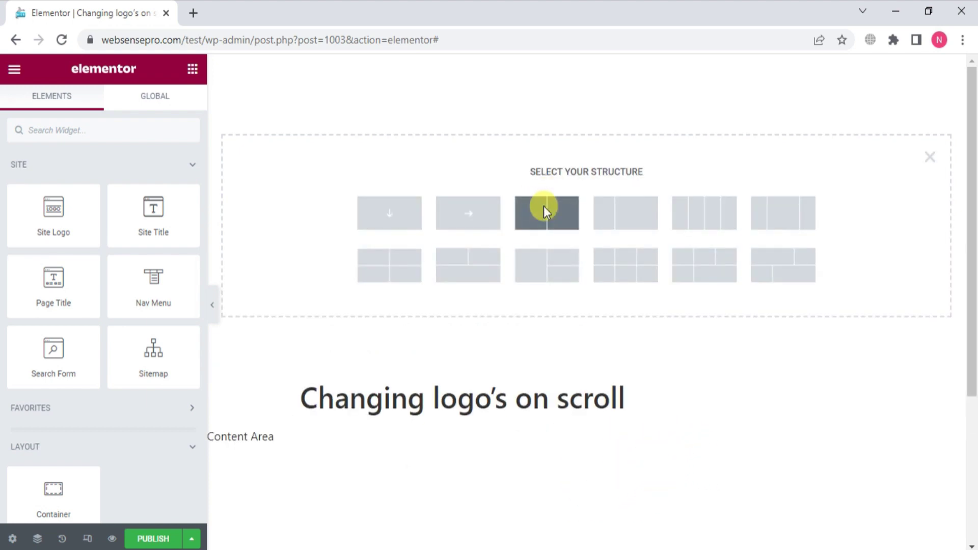
click(544, 206)
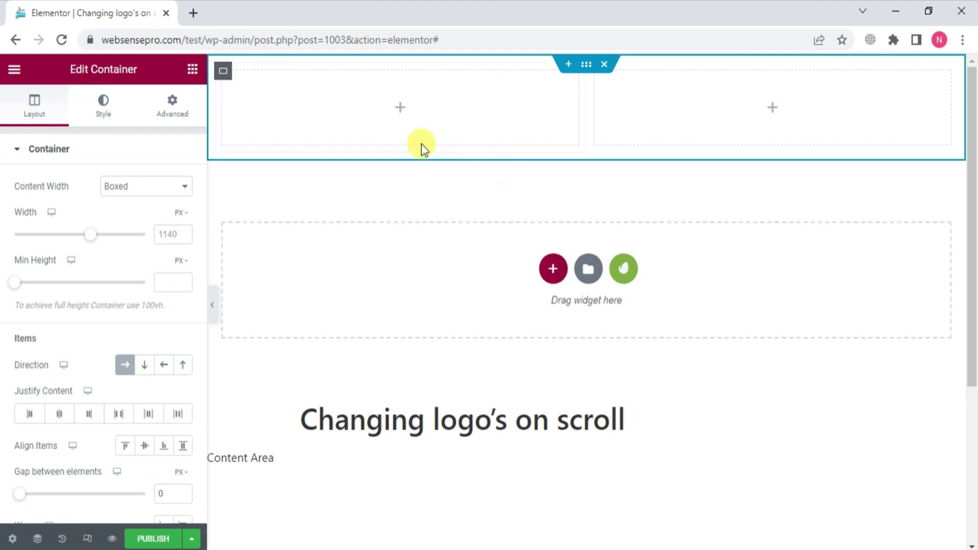
click(192, 72)
click(57, 132)
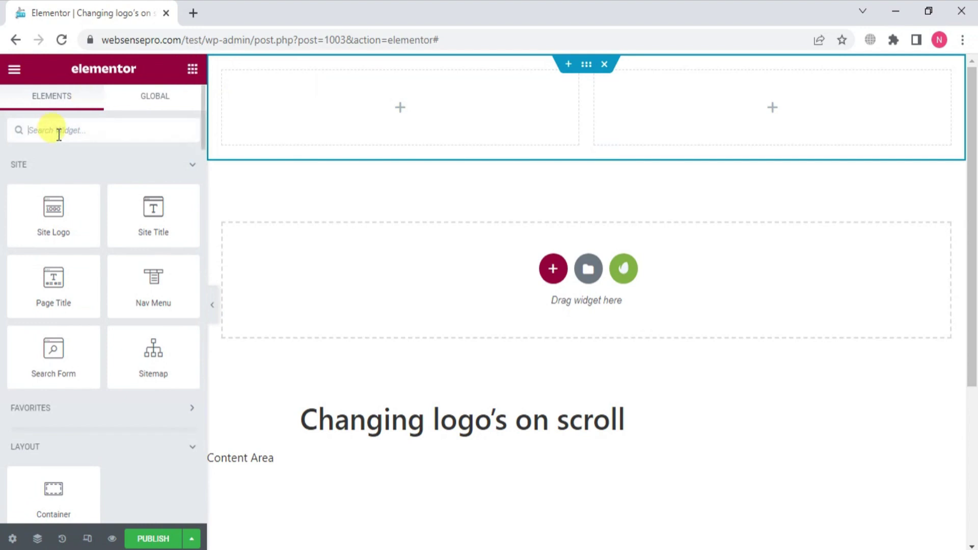
text(image)
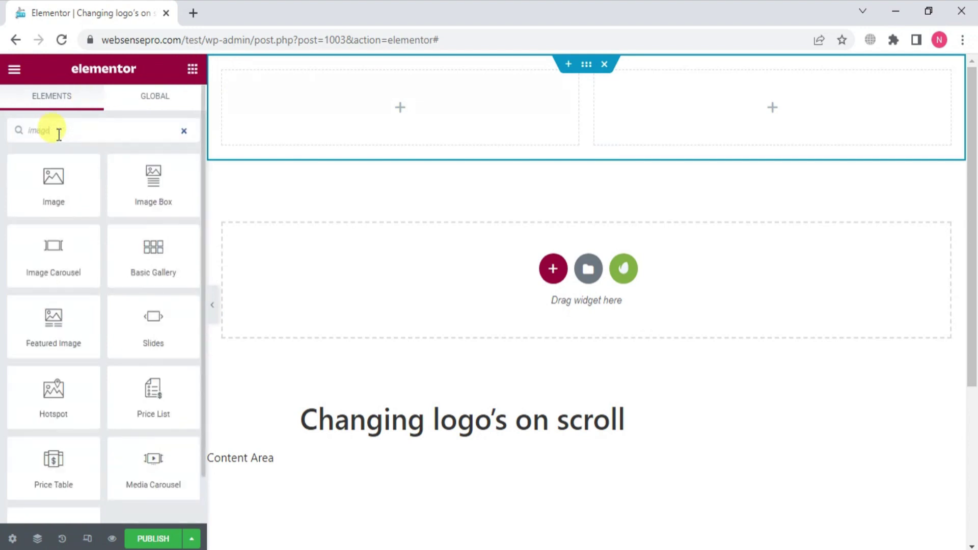
drag(54, 180, 357, 76)
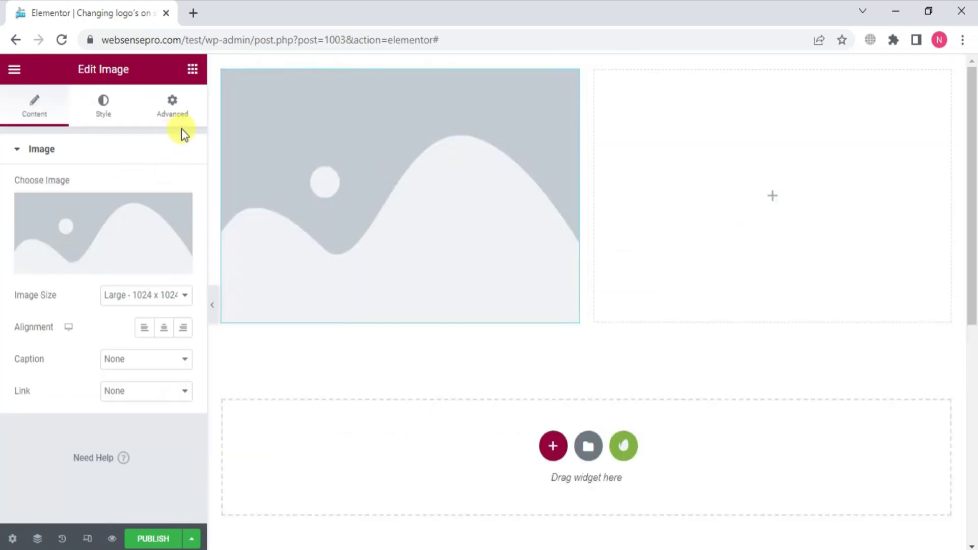
Step: Add a second Image widget below the first and a Nav Menu in the right column
click(193, 69)
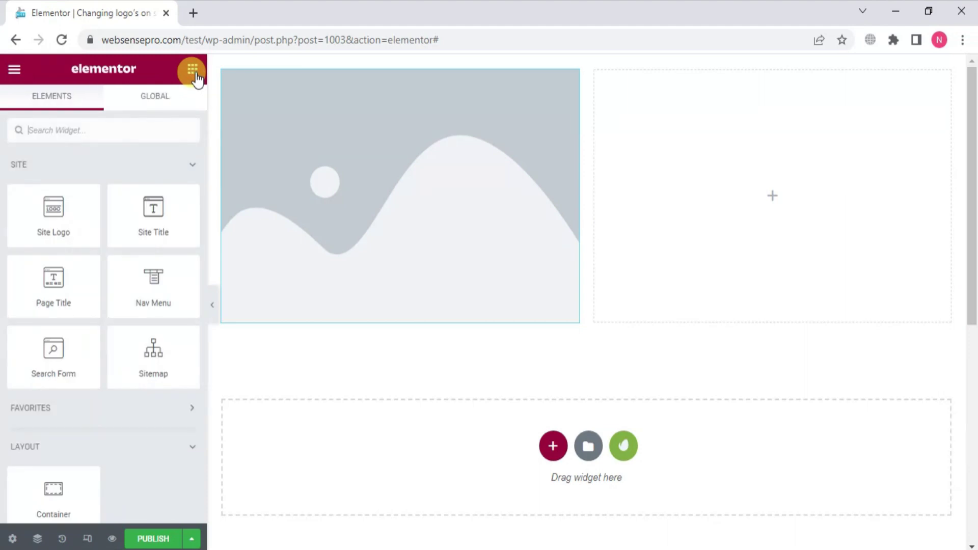
click(73, 131)
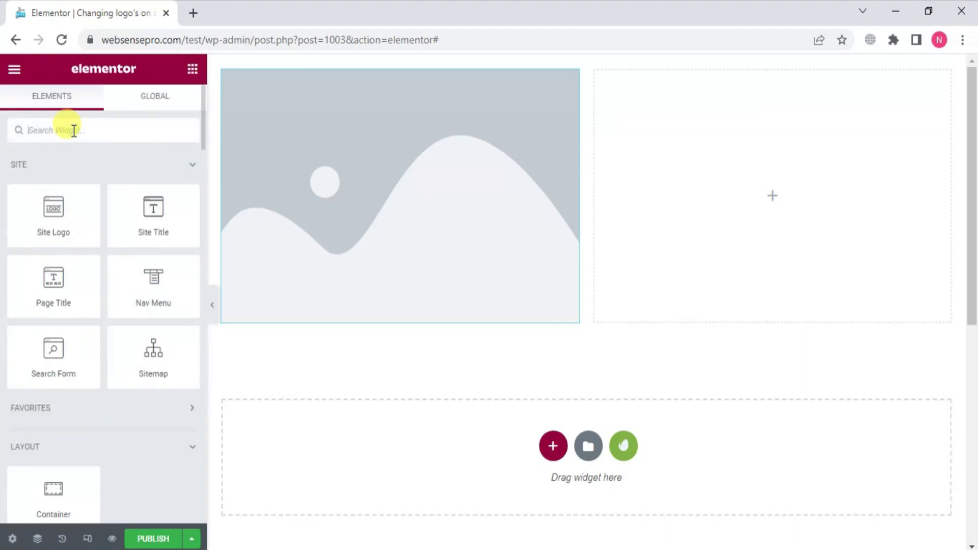
text(im)
mouse_move(53, 184)
mouse_down()
mouse_move(338, 271)
mouse_move(388, 319)
mouse_up()
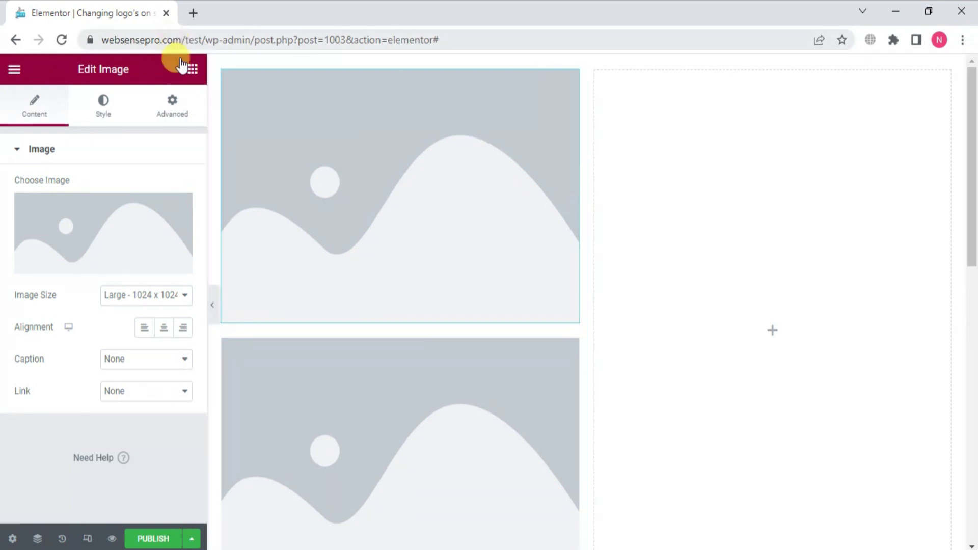
click(192, 70)
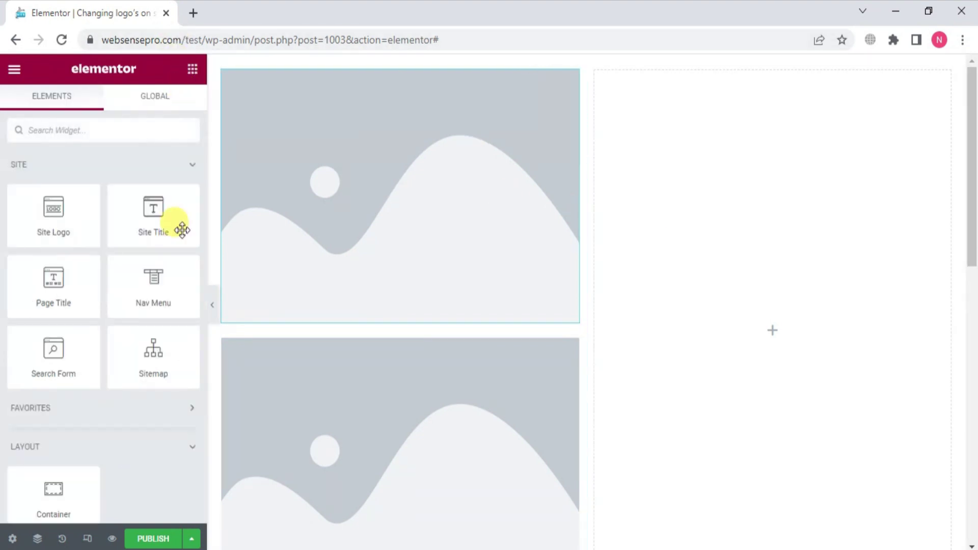
drag(165, 287, 647, 179)
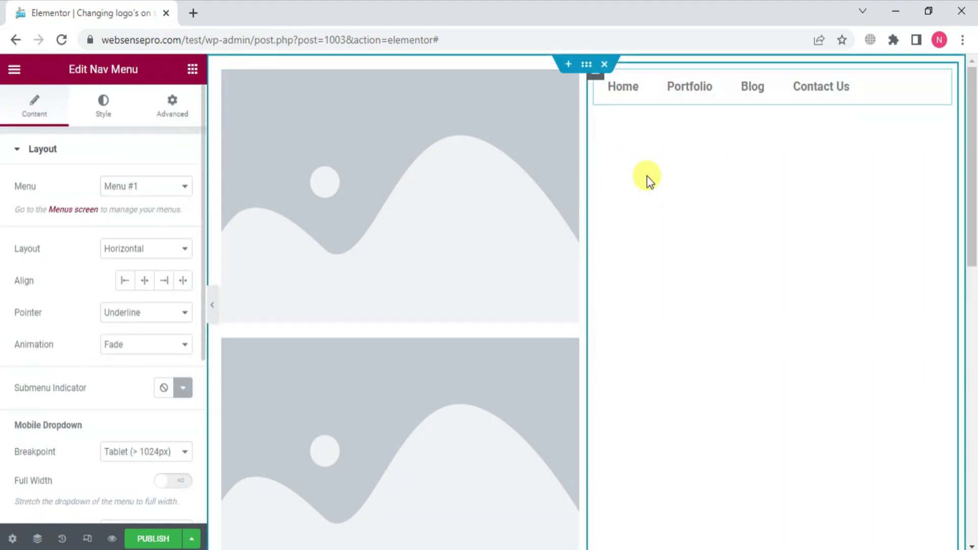
mouse_move(400, 196)
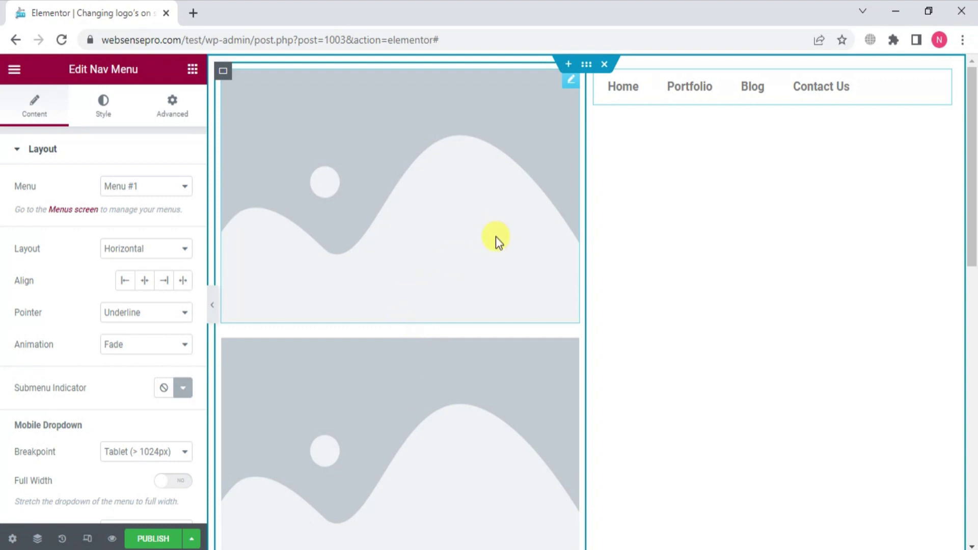
Step: Set the left image container width to 25% and the nav menu container to 75%
click(505, 330)
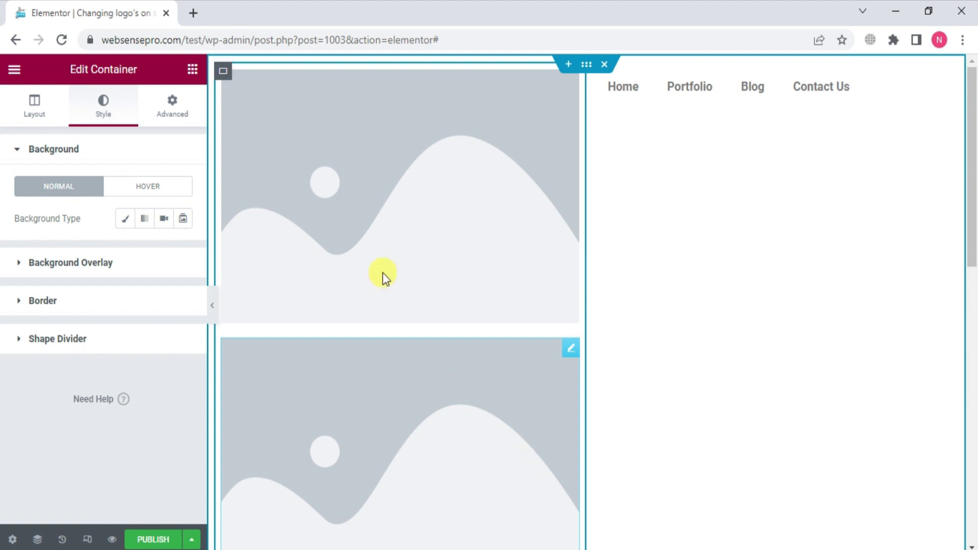
click(223, 78)
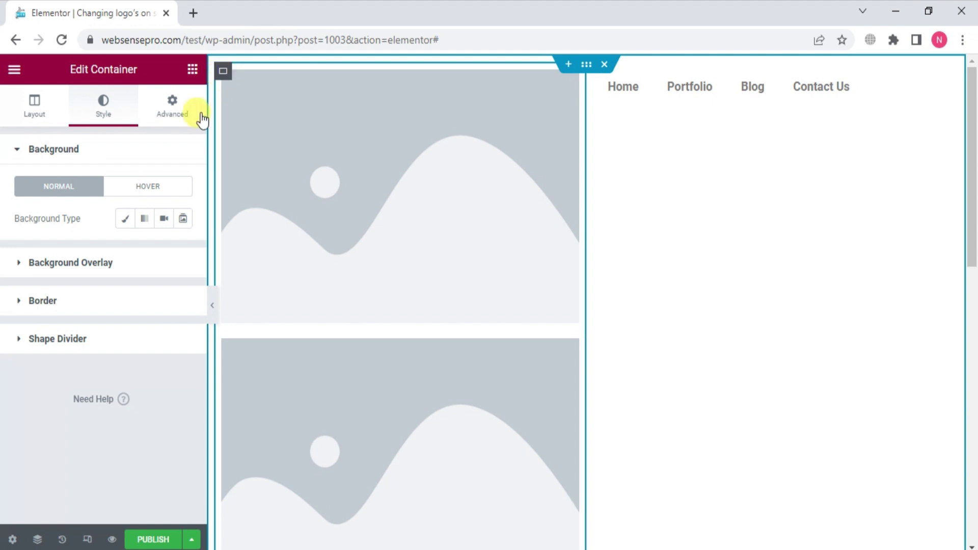
click(23, 101)
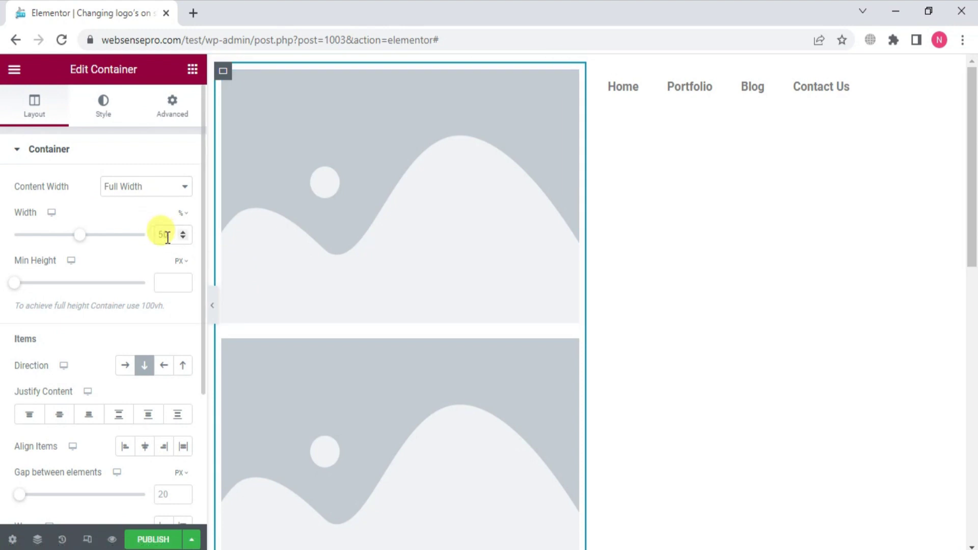
key(BackSpace)
key(BackSpace)
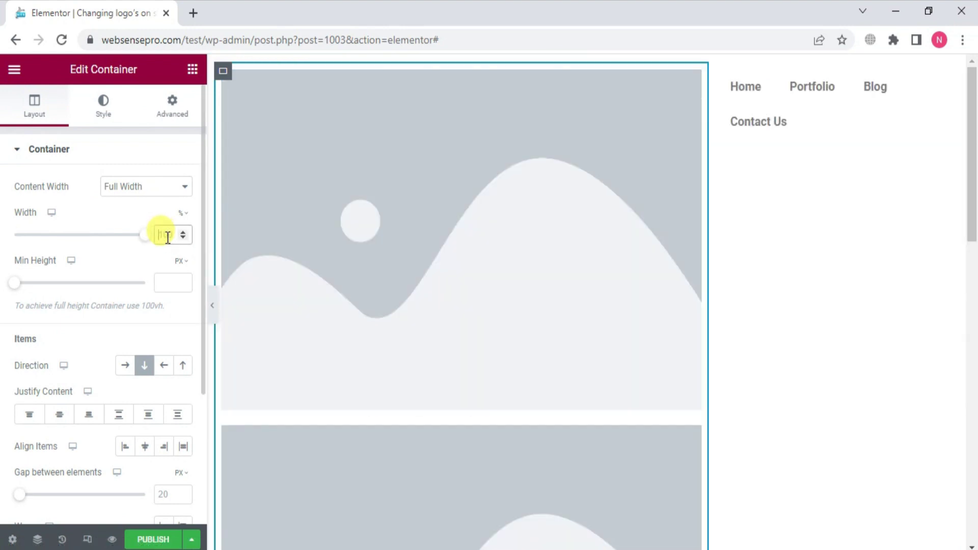
text(2)
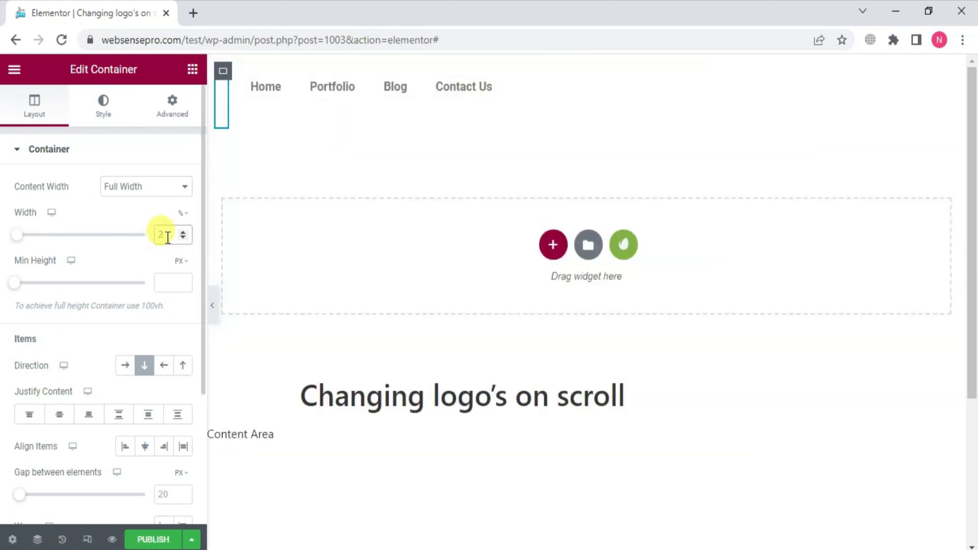
text(5)
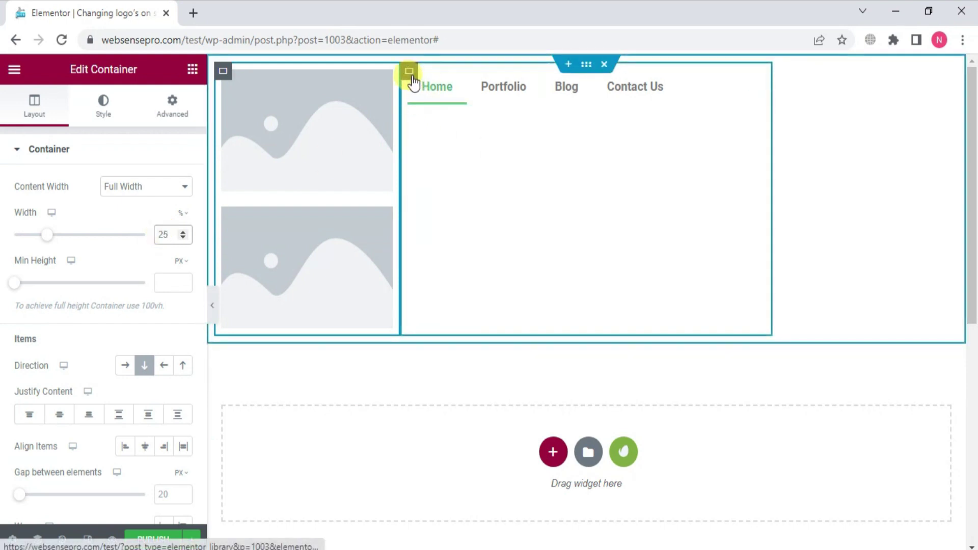
click(411, 77)
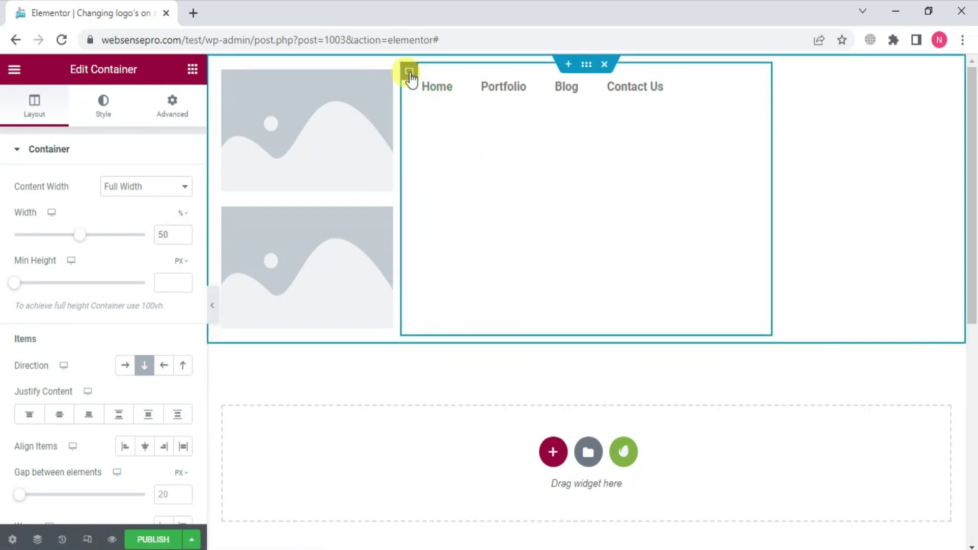
double_click(167, 233)
text(100)
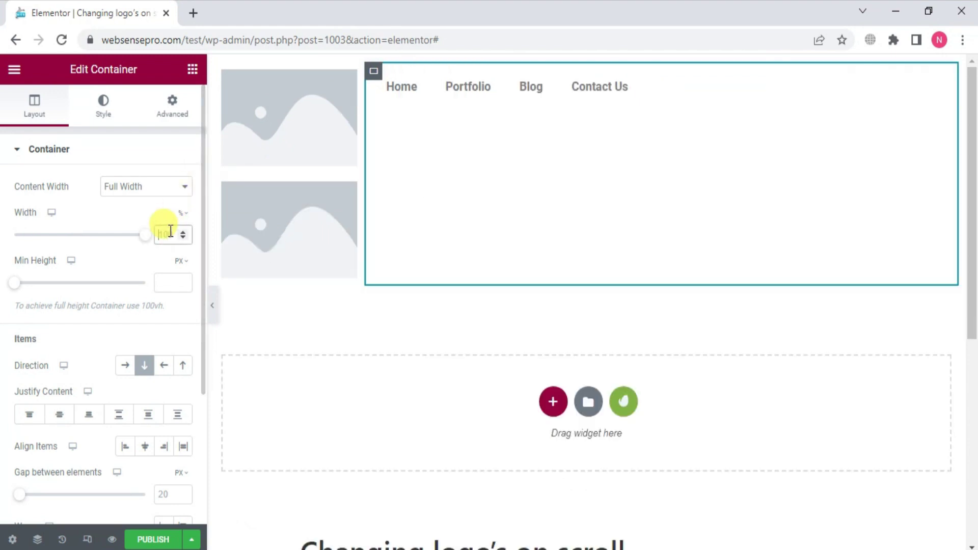
double_click(167, 234)
text(75)
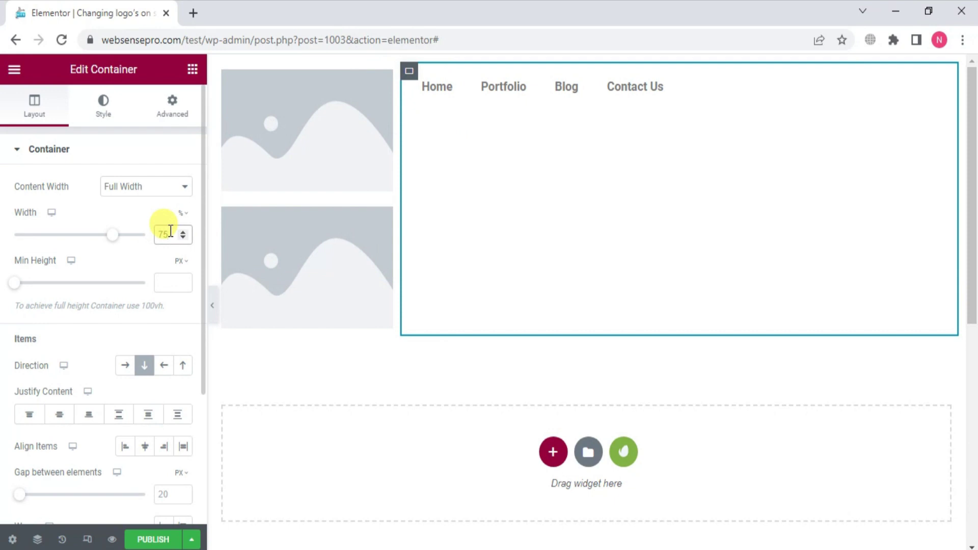
click(286, 122)
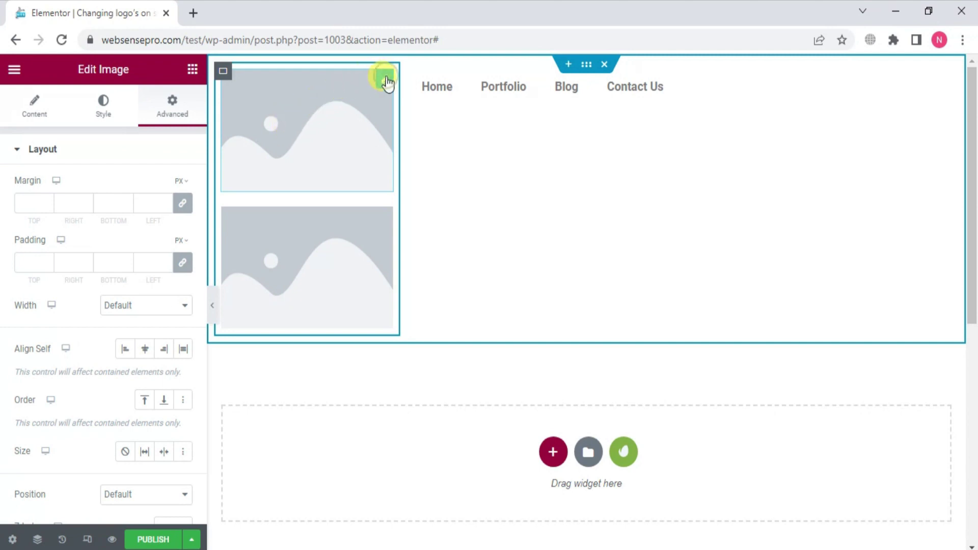
Step: Insert the black logo from the Media Library into the first header image
click(35, 108)
click(124, 214)
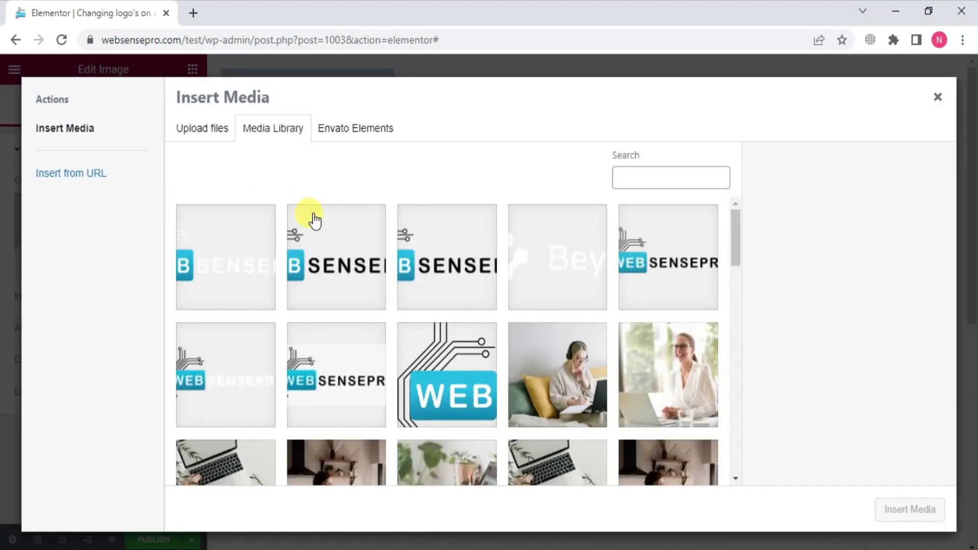
click(329, 251)
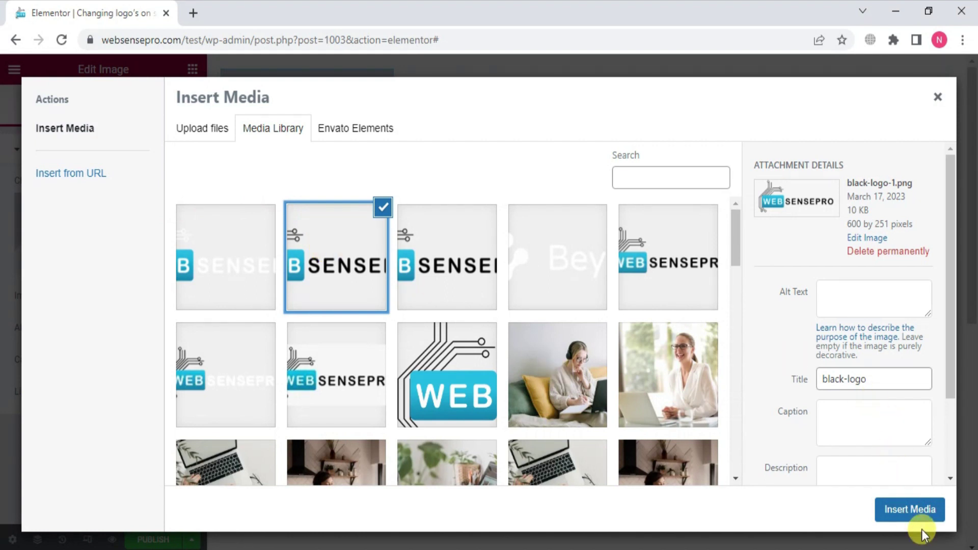
click(914, 510)
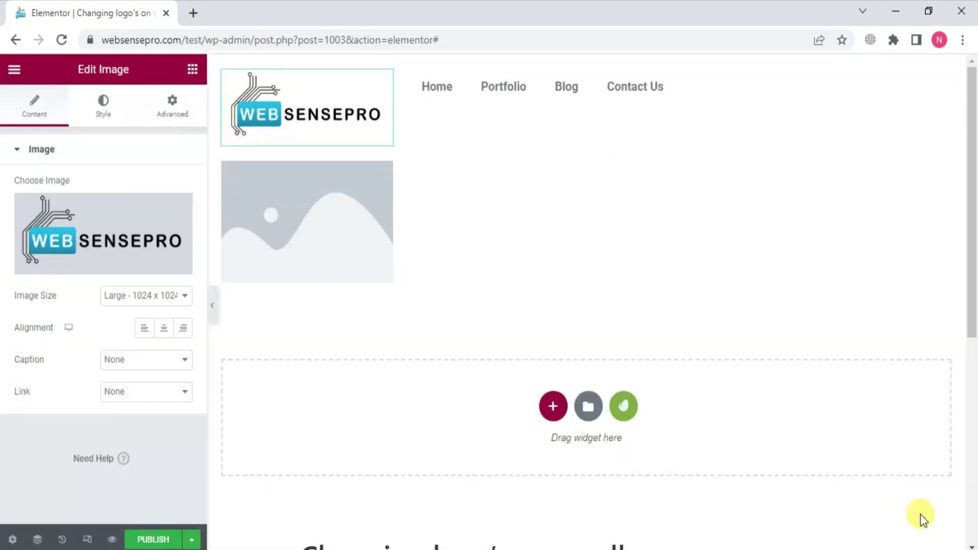
Step: Insert white-logo.png into the empty second header image
click(331, 204)
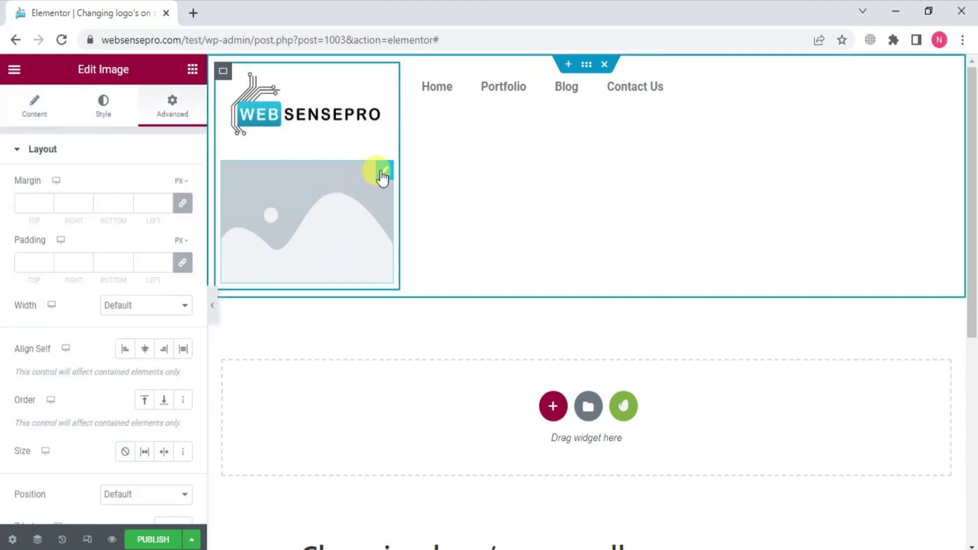
click(30, 113)
mouse_move(104, 233)
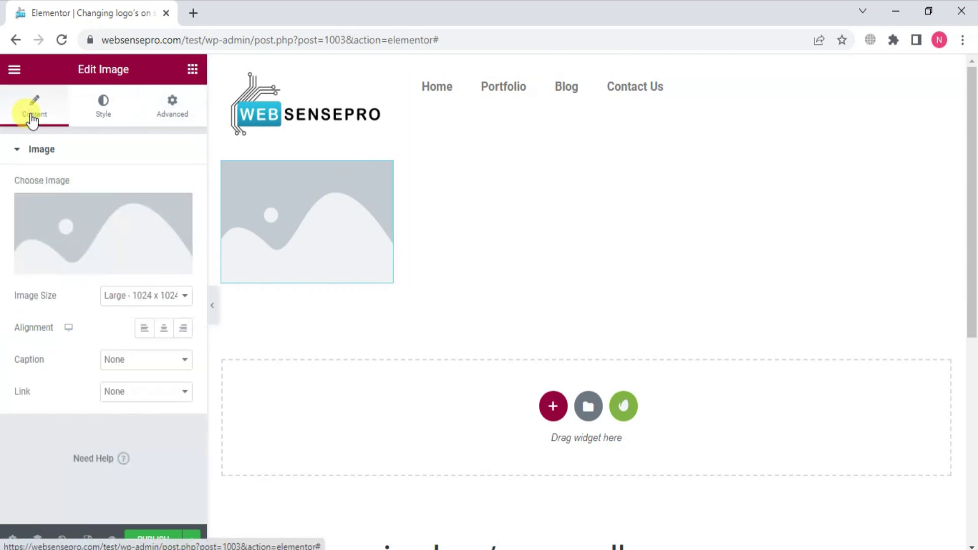
click(126, 233)
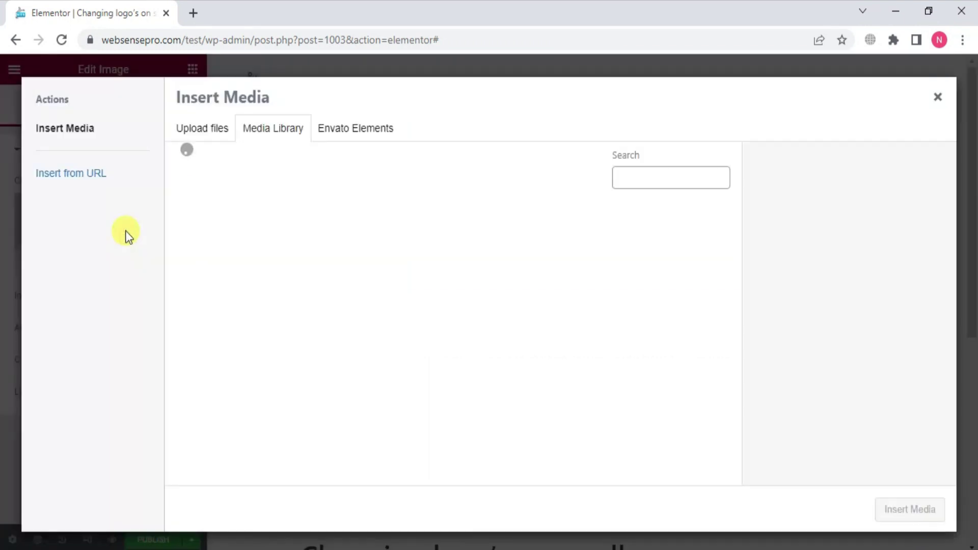
click(222, 258)
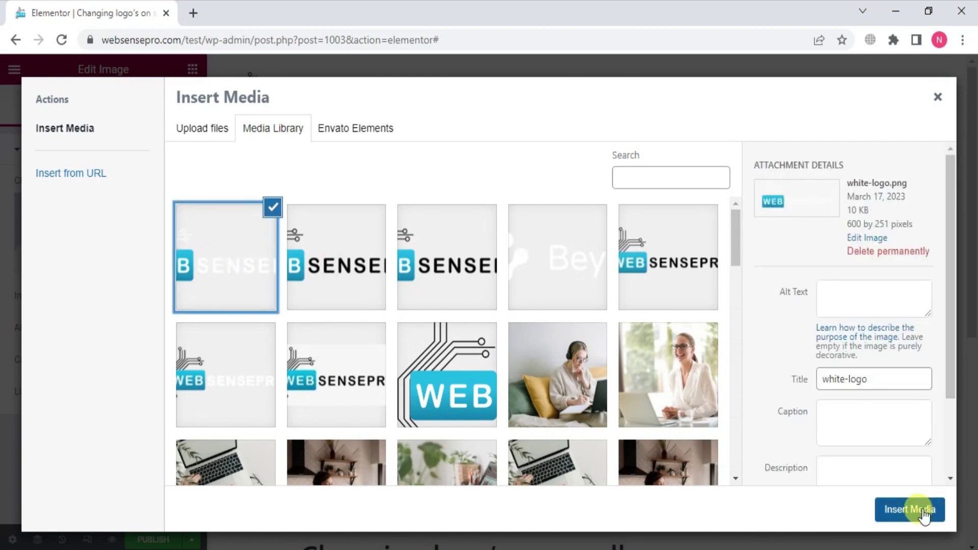
click(910, 509)
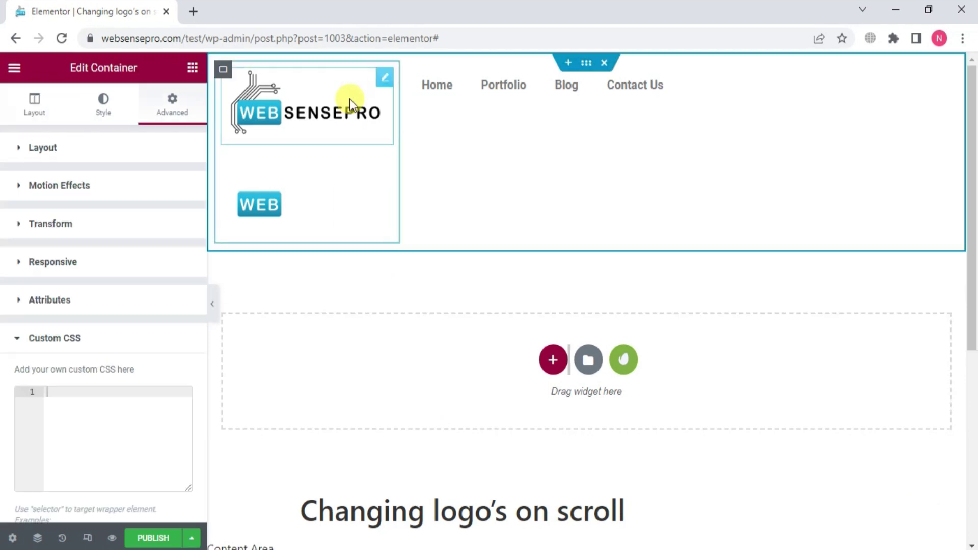
Step: Clear the dark logo's alignment and set the white logo's Alignment to Left
click(322, 107)
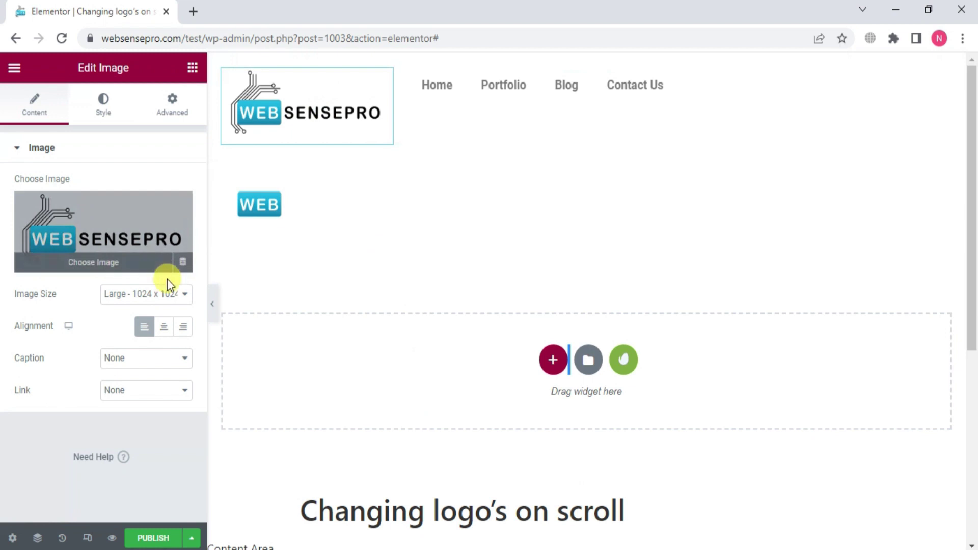
click(144, 327)
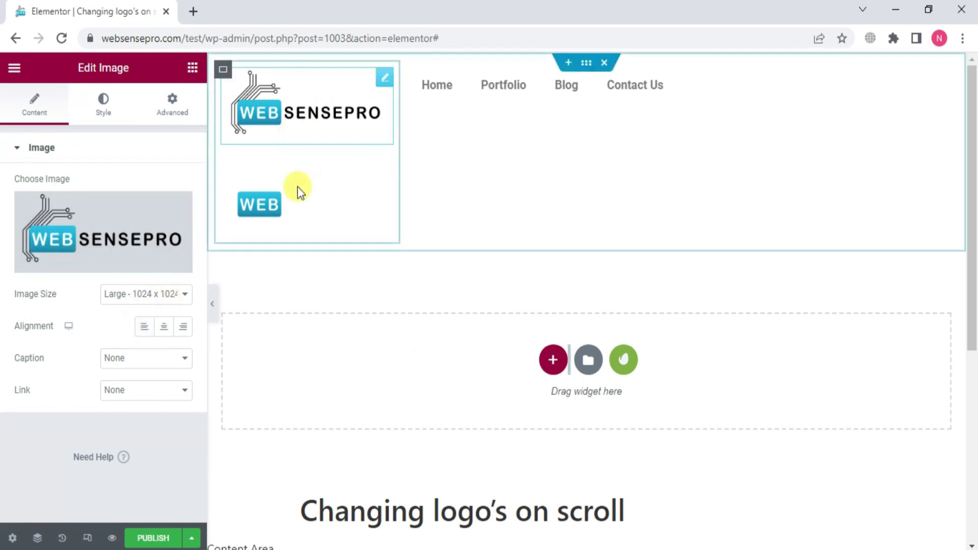
click(291, 202)
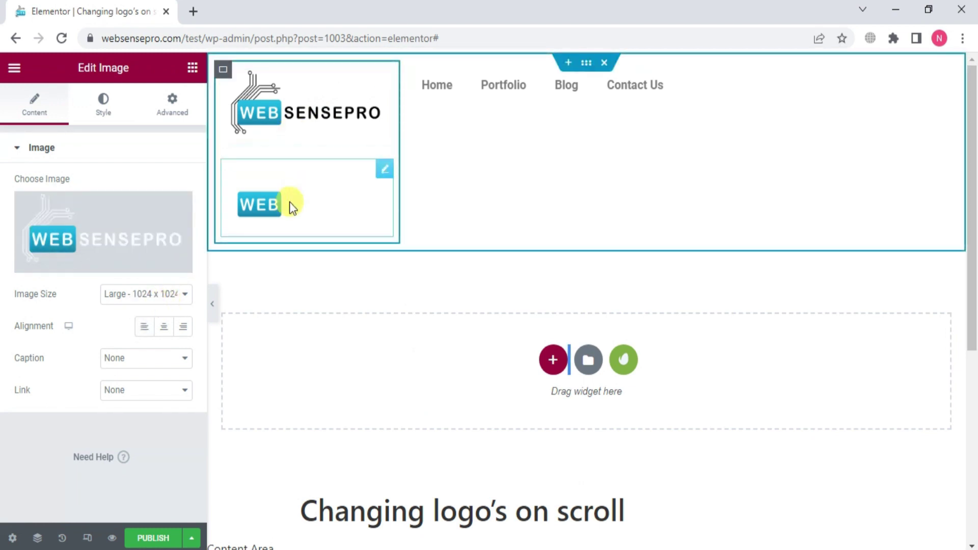
click(143, 328)
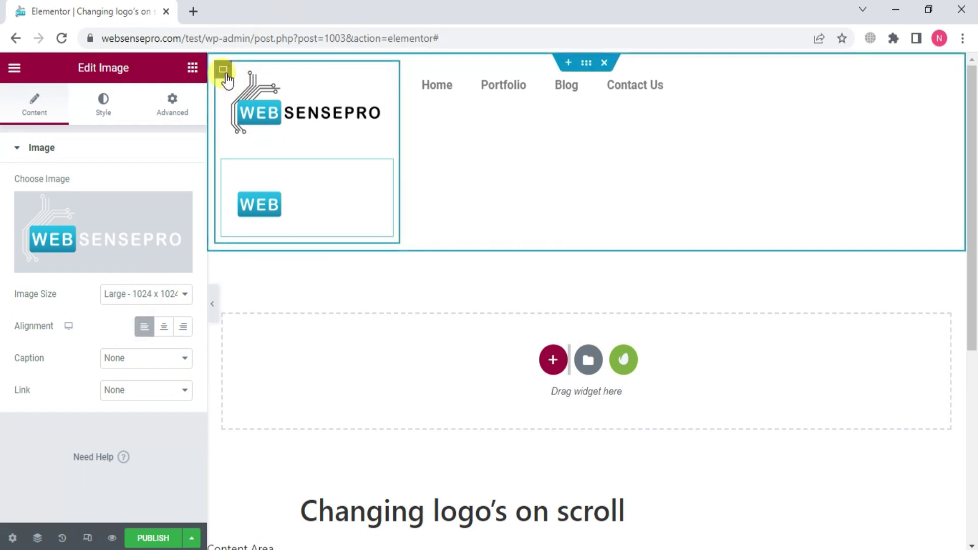
Step: Set the logo column's gap to 0 and the menu container's Align Self to Center
click(225, 73)
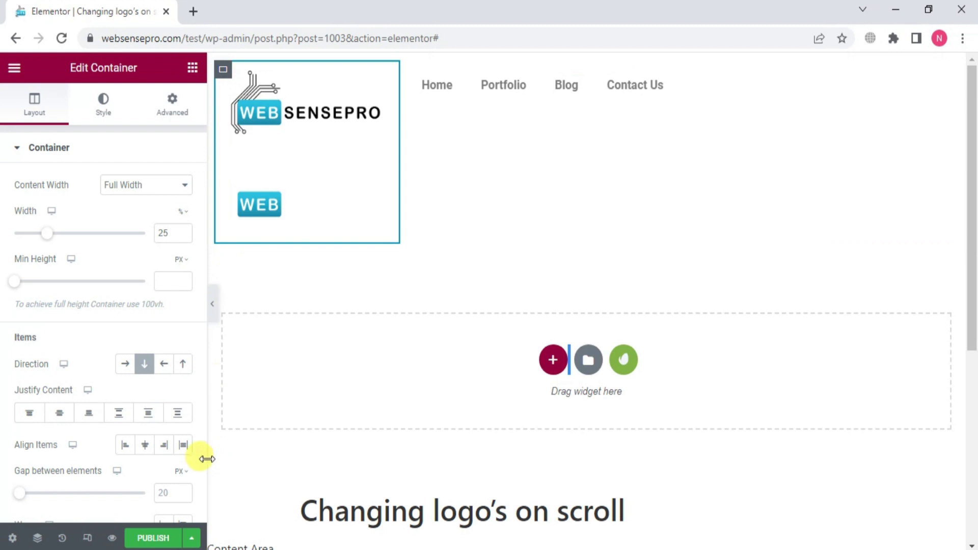
click(165, 494)
text(0)
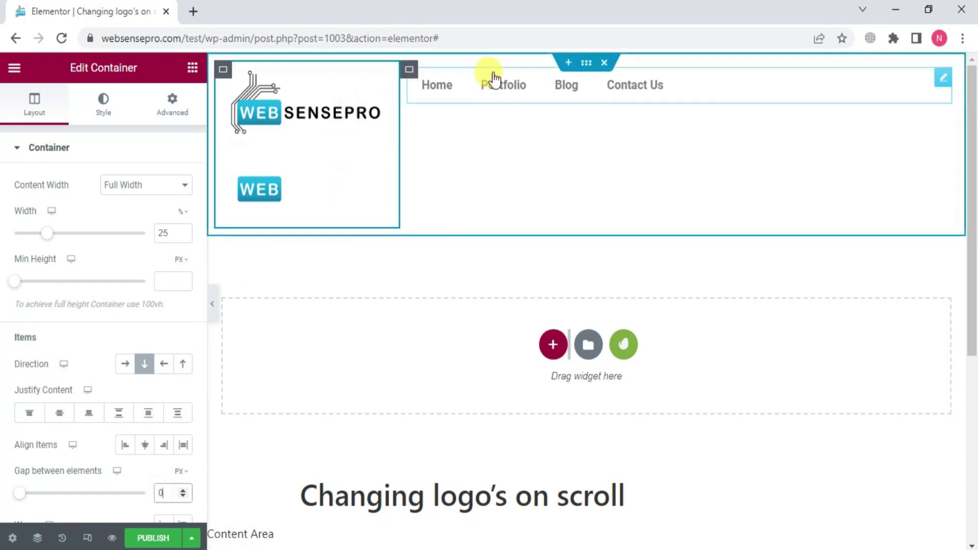
click(412, 72)
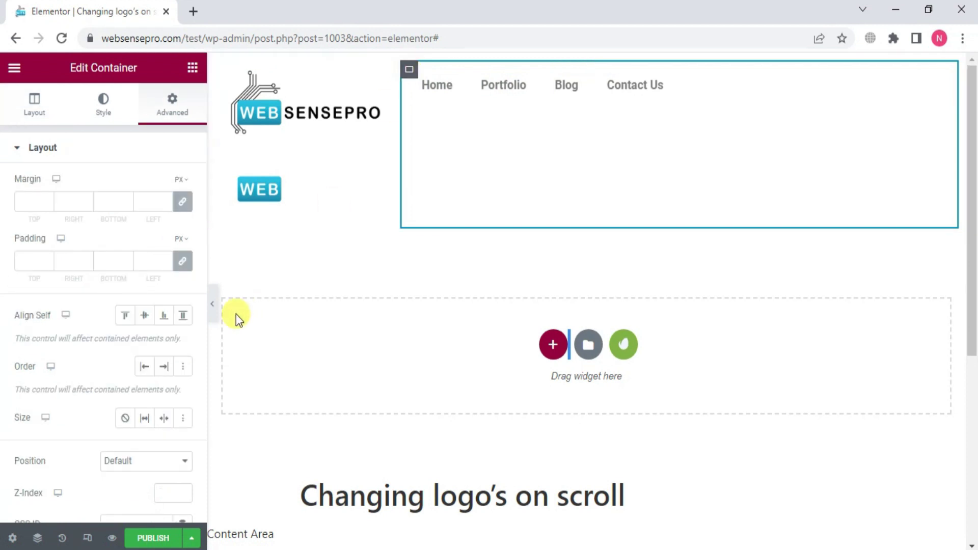
click(144, 316)
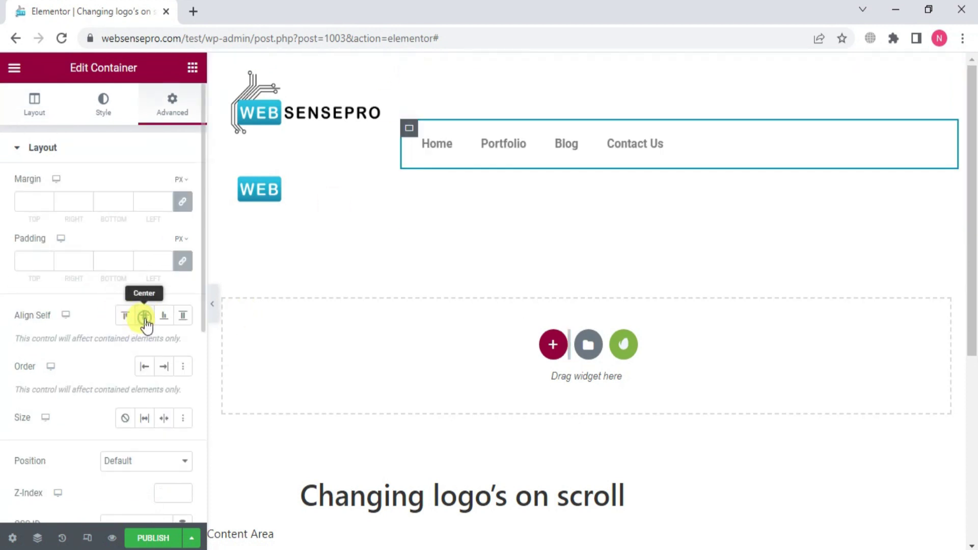
mouse_move(765, 174)
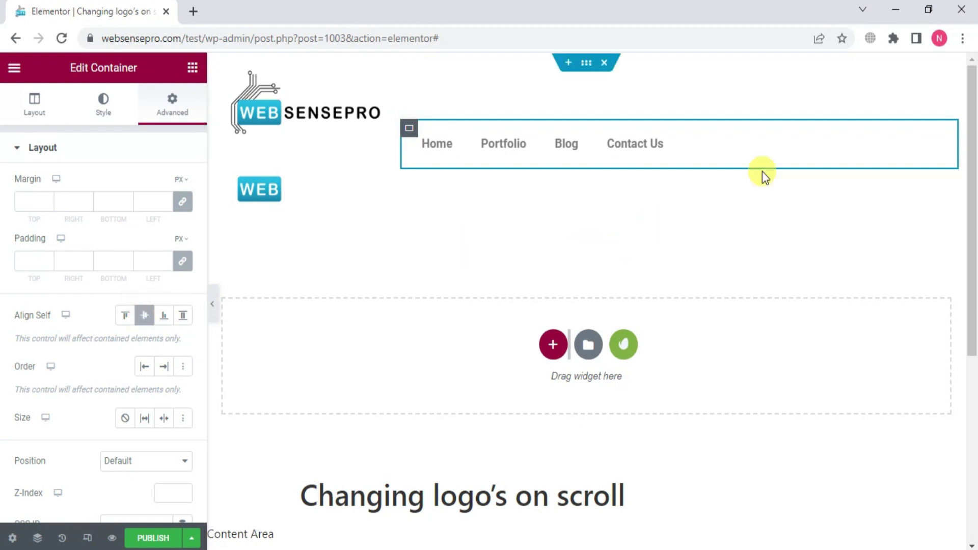
Step: Set the header container's Justify Content and Align Items to Center
click(945, 139)
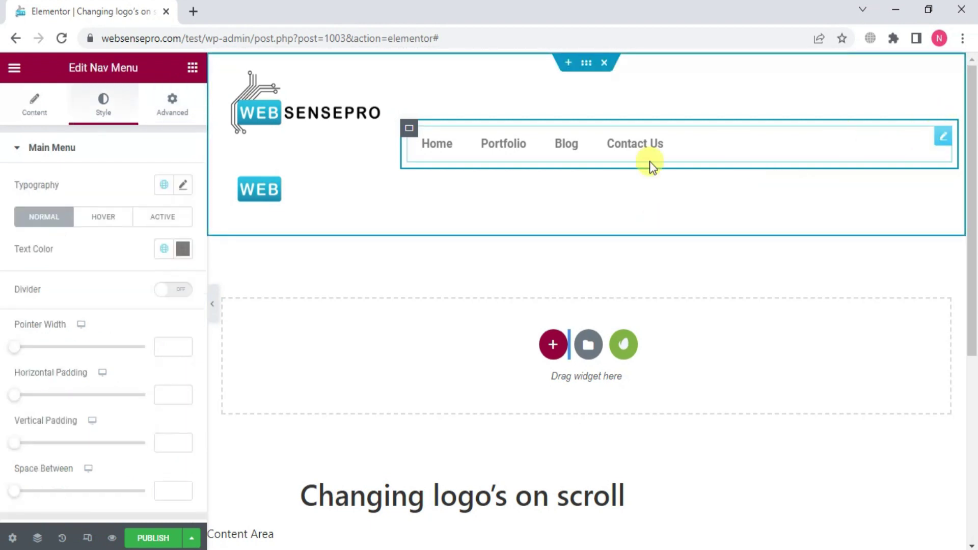
click(587, 65)
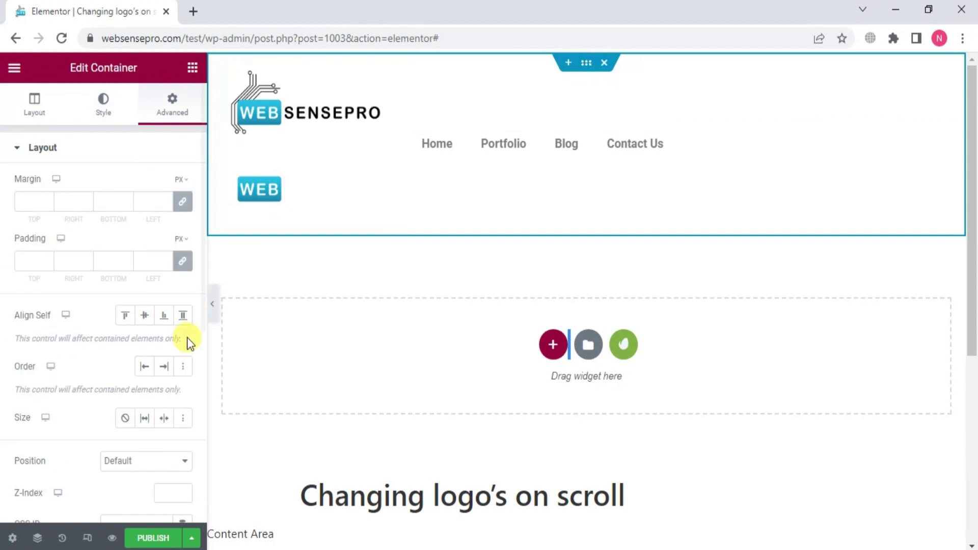
click(145, 316)
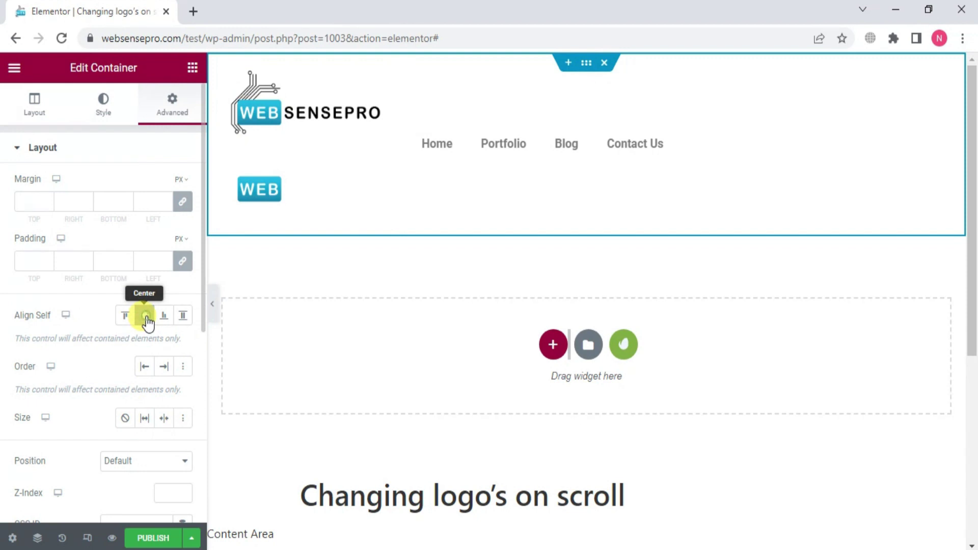
click(34, 102)
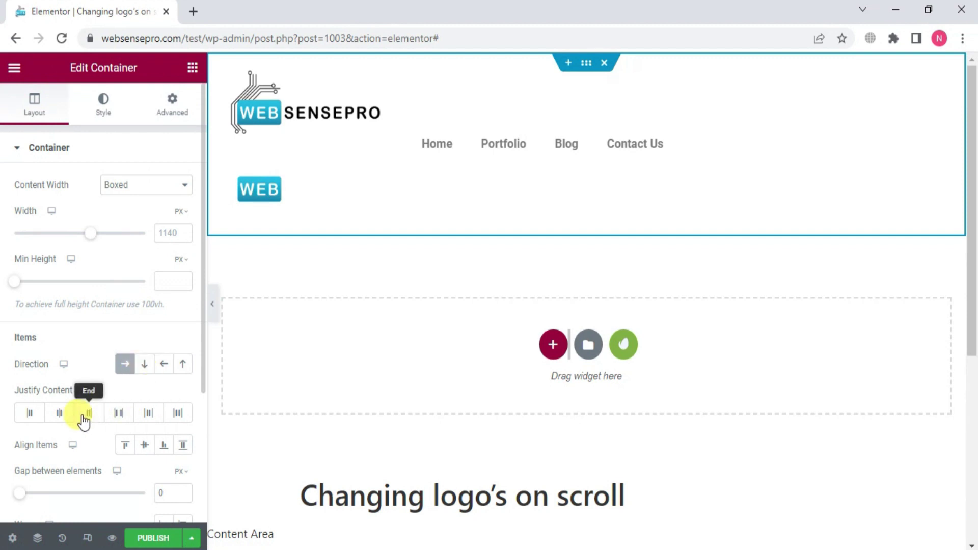
click(61, 415)
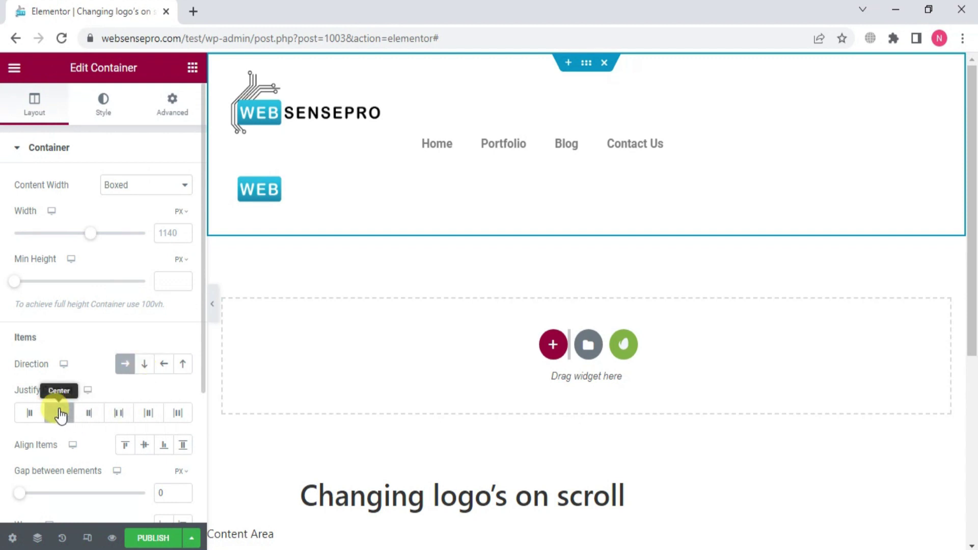
click(146, 445)
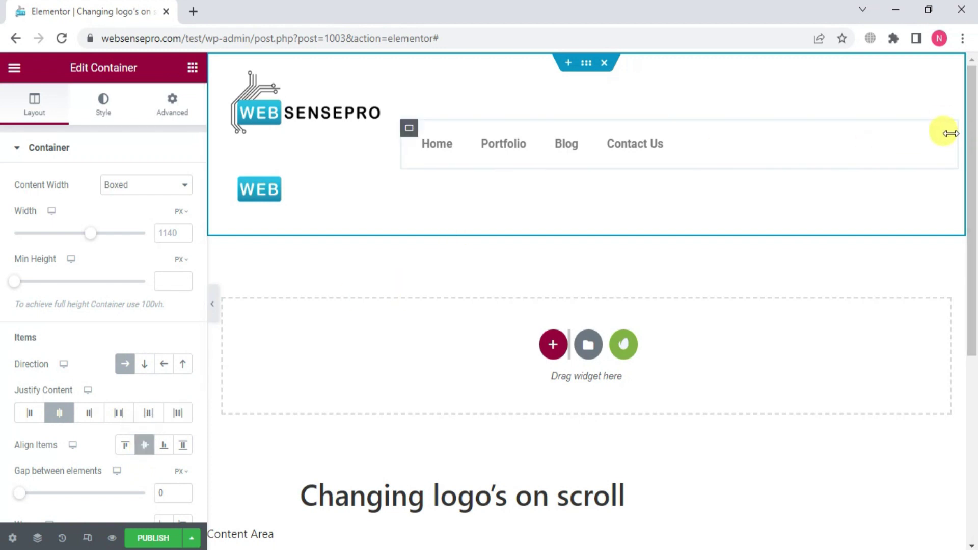
Step: Set the Nav Menu widget's Align Self to Center in its Advanced settings
click(946, 138)
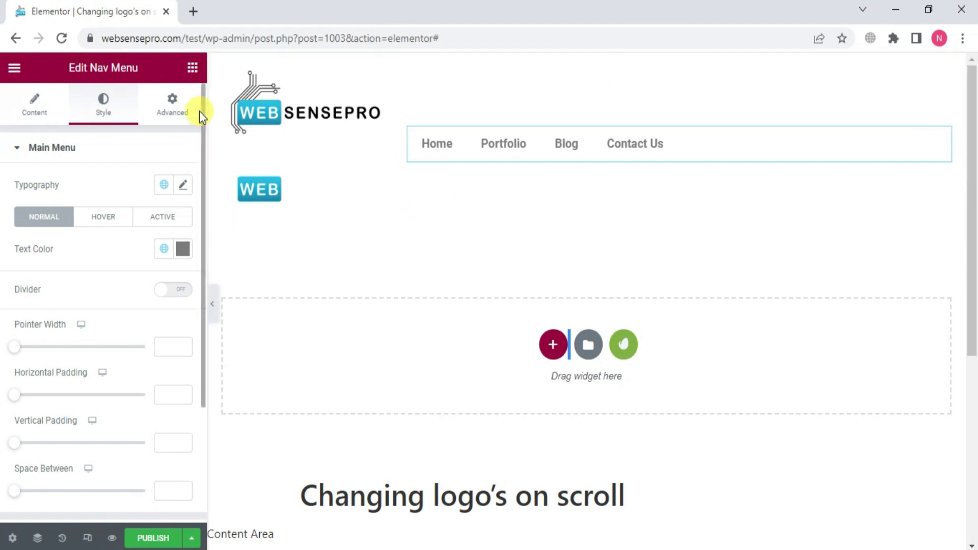
click(8, 103)
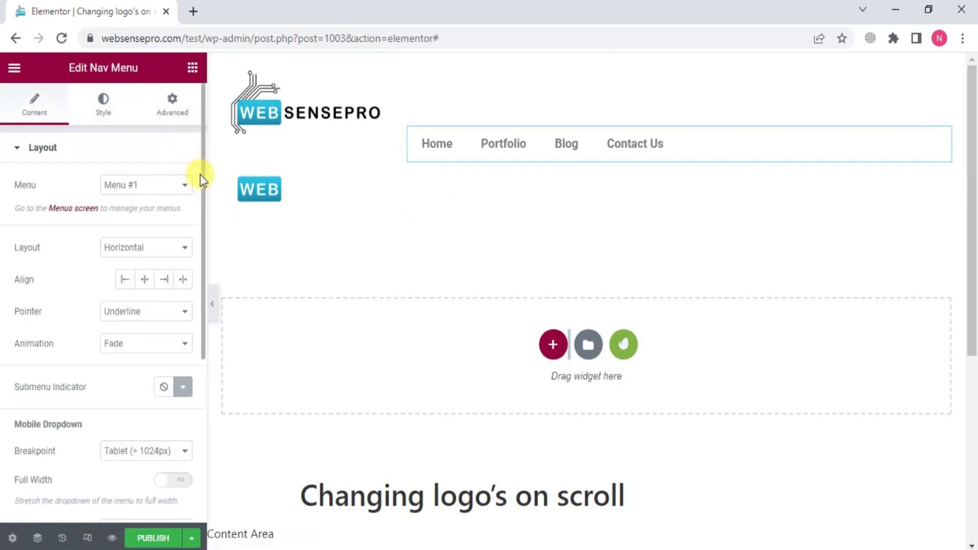
scroll(201, 191, down, 1)
drag(201, 195, 202, 302)
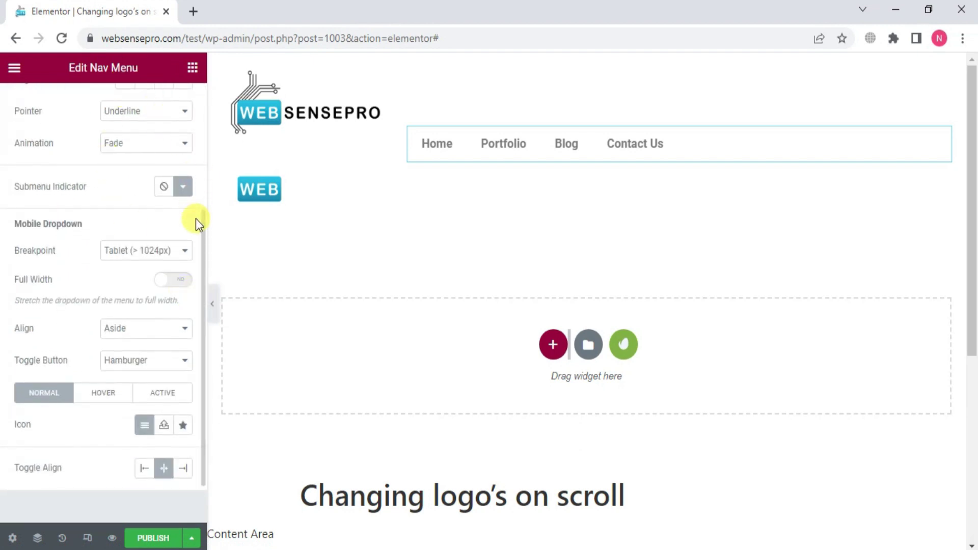
drag(202, 243, 203, 93)
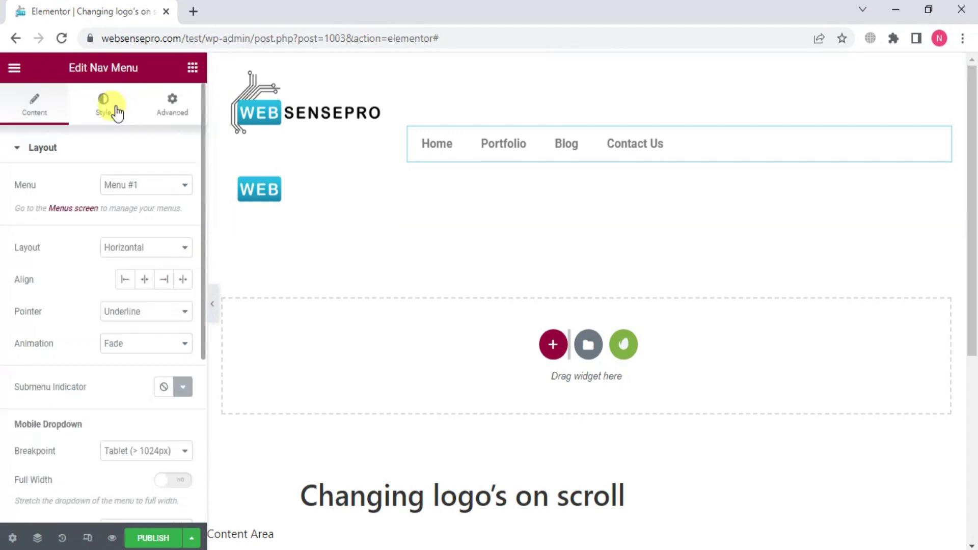
click(171, 101)
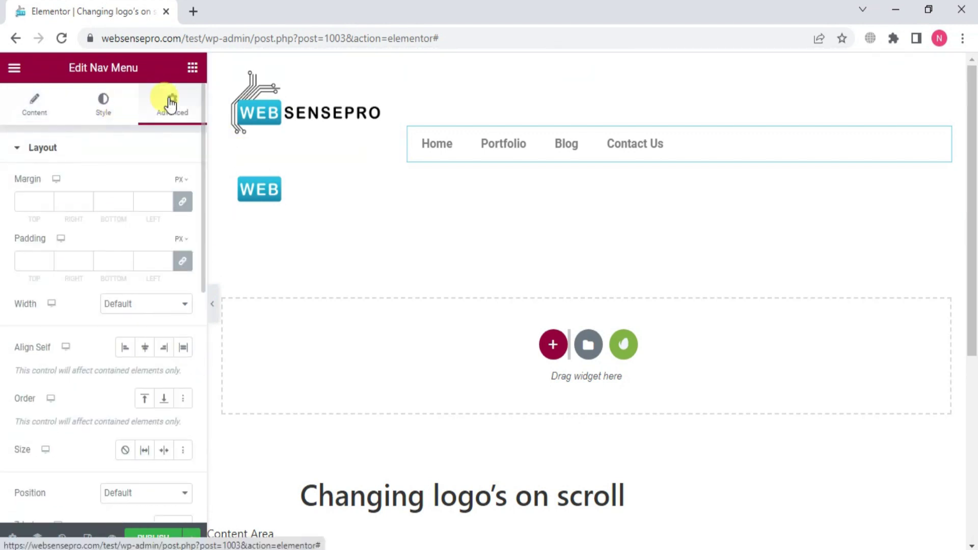
click(146, 348)
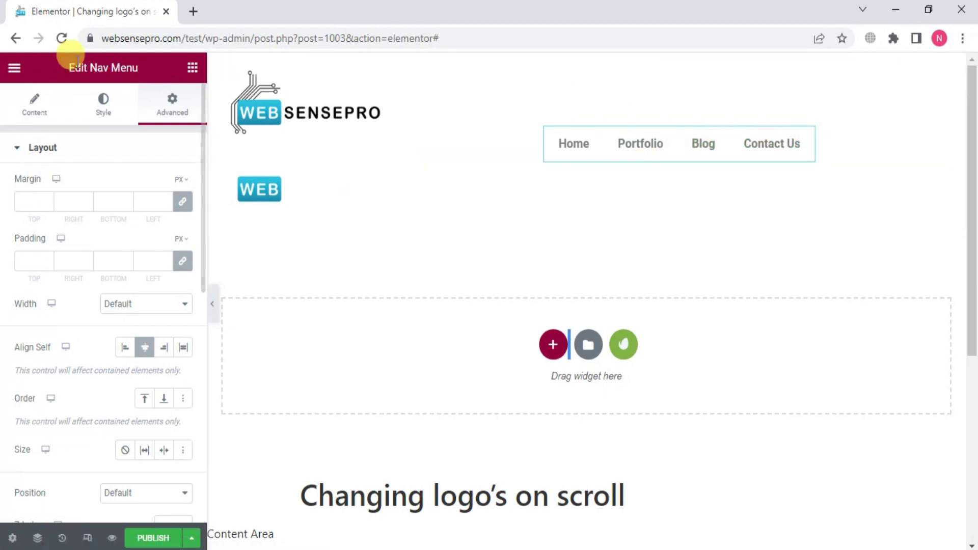
Step: Set the nav menu's normal-state Text Color to #EADDDD08, almost fully transparent
click(107, 100)
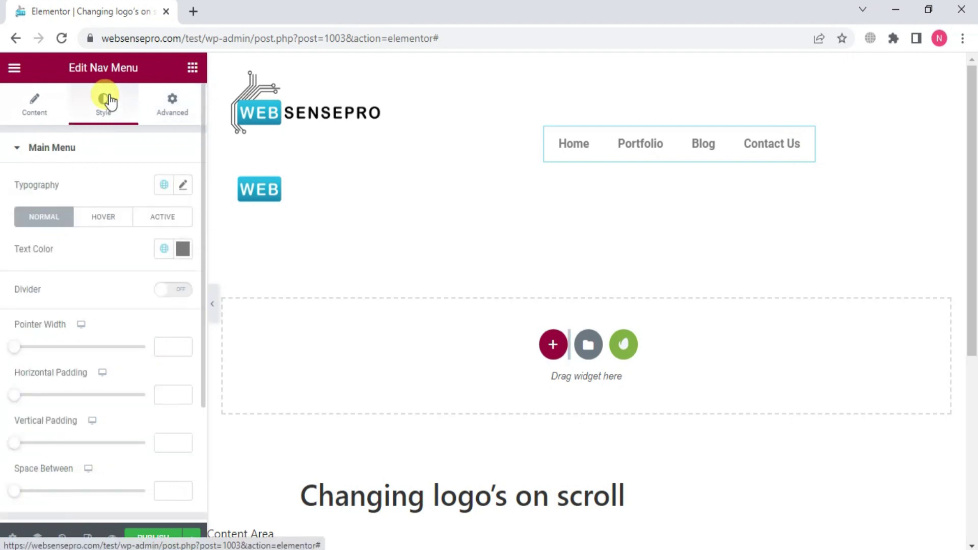
click(184, 249)
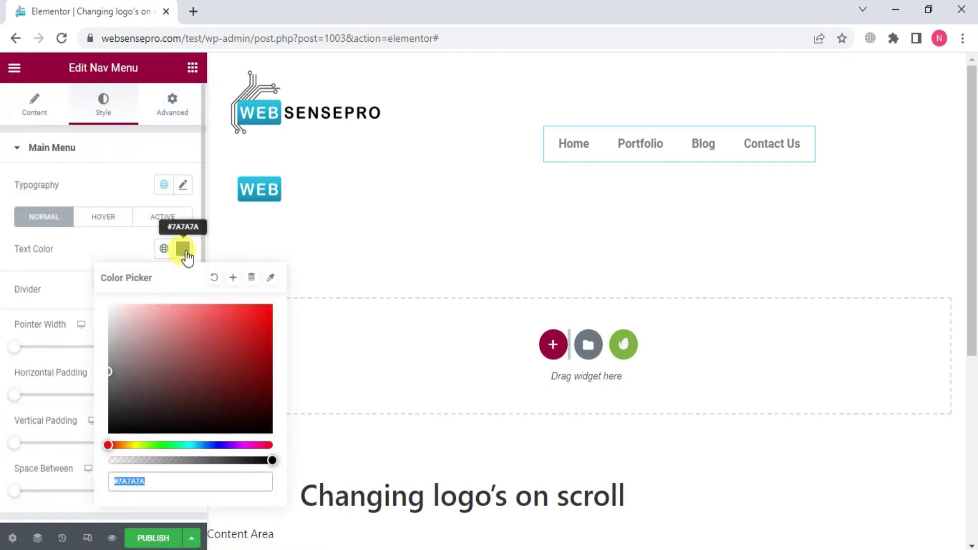
click(116, 314)
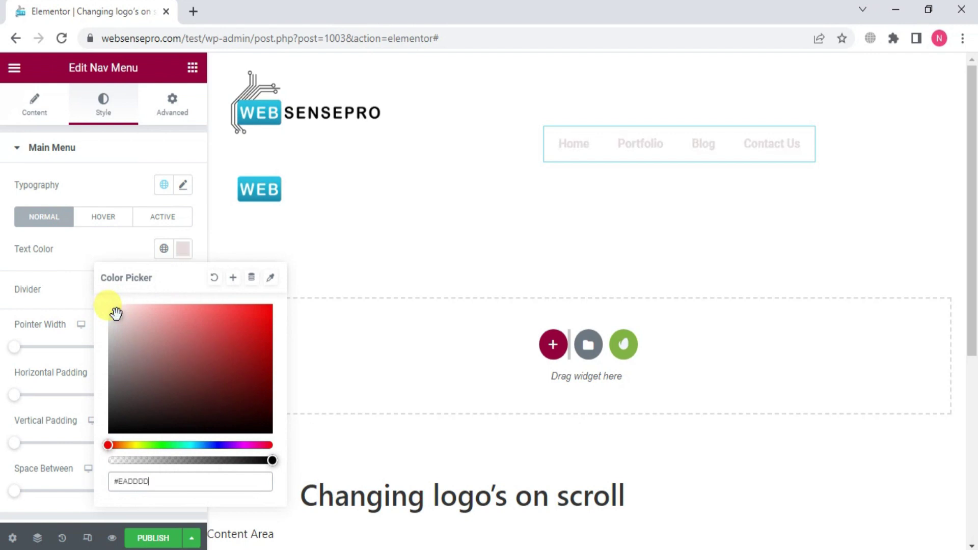
click(113, 460)
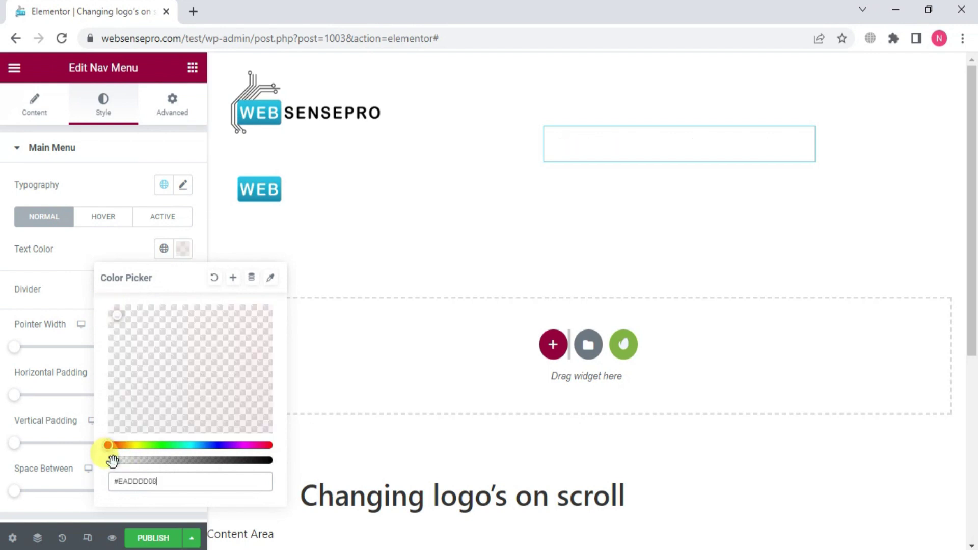
click(62, 499)
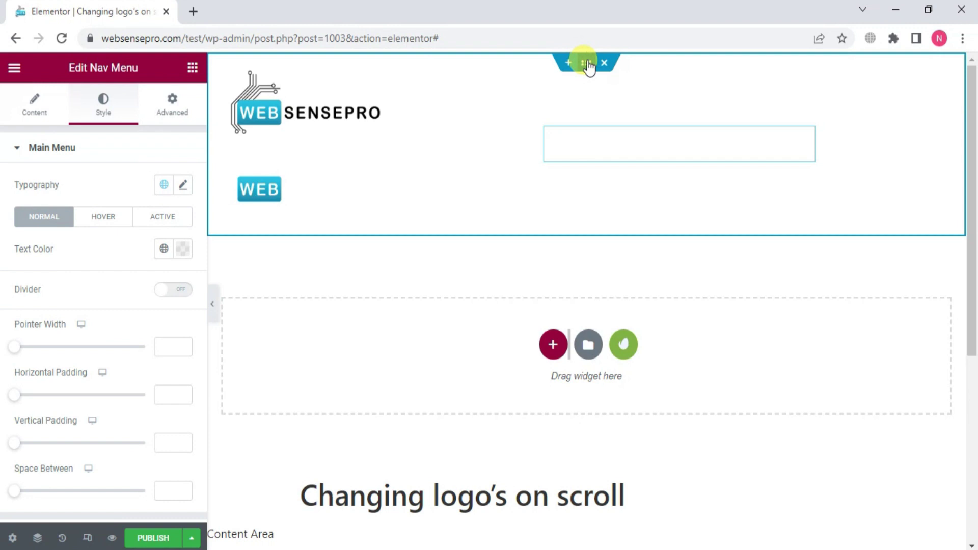
Step: Set the header container's Motion Effects Sticky option to Top
click(587, 63)
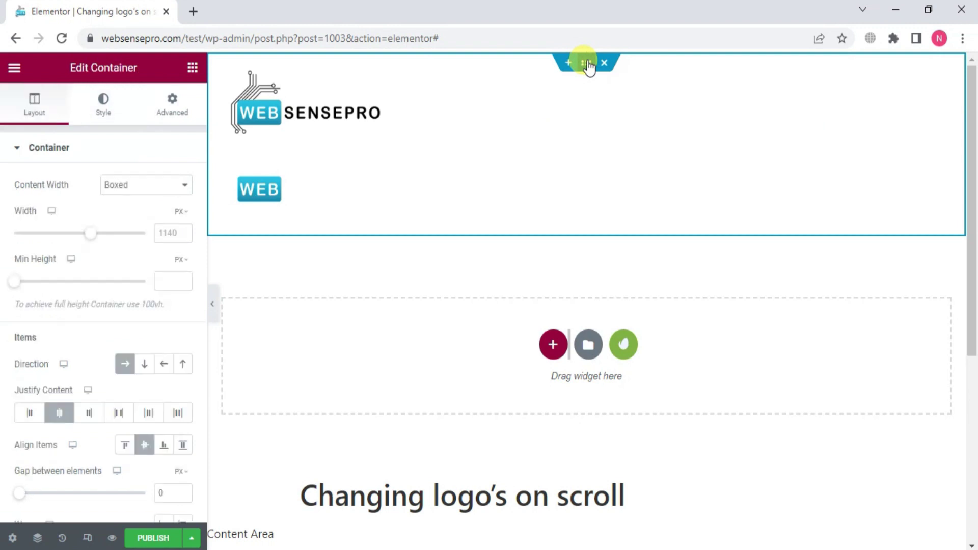
click(171, 104)
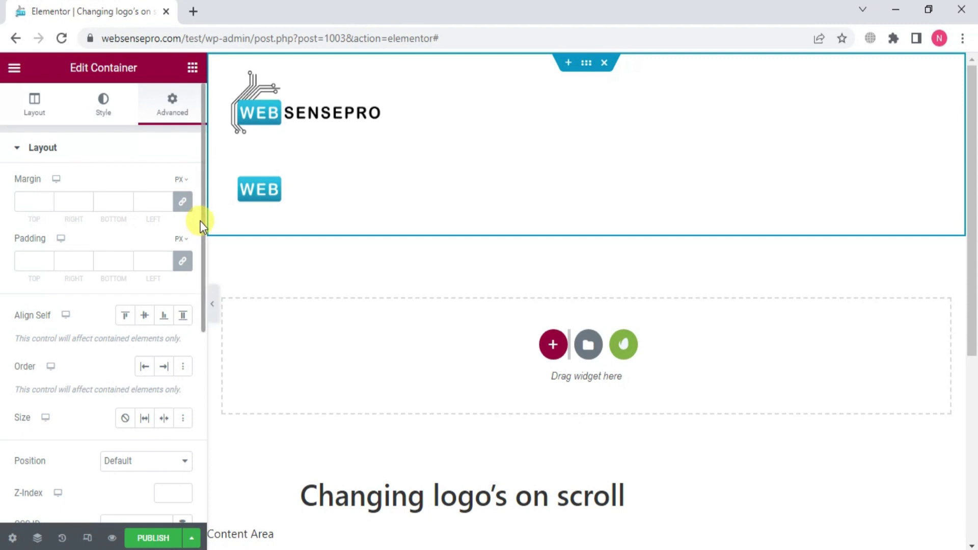
scroll(200, 222, down, 5)
drag(199, 229, 83, 394)
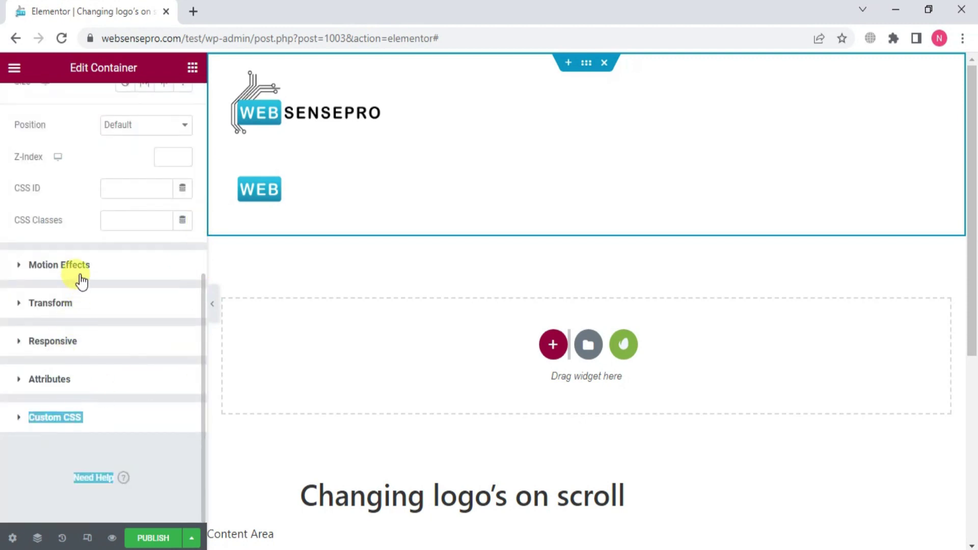
click(58, 265)
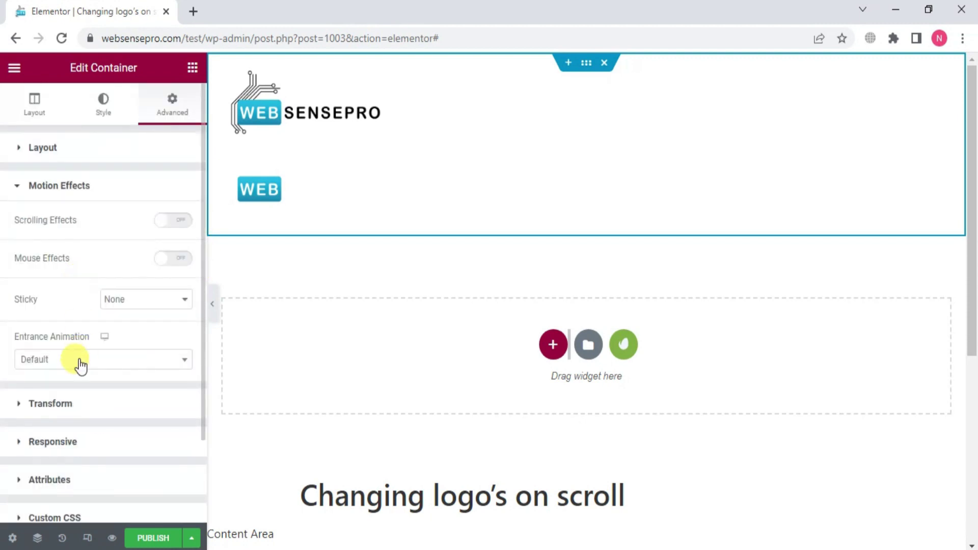
click(132, 299)
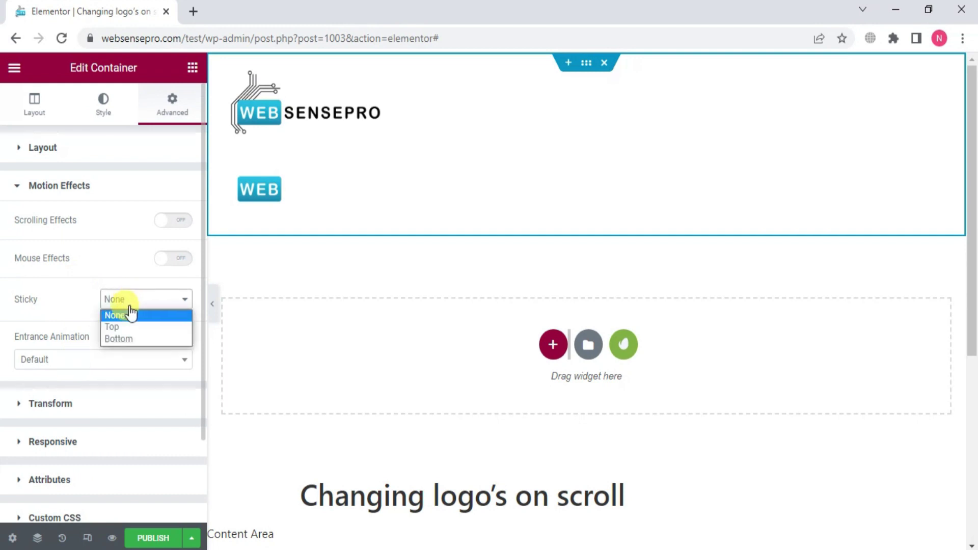
click(119, 326)
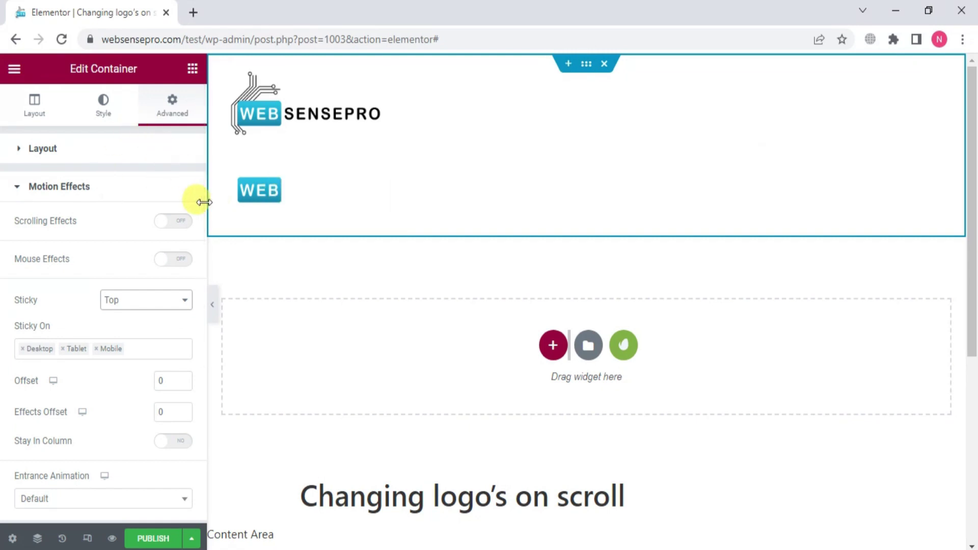
scroll(201, 202, down, 5)
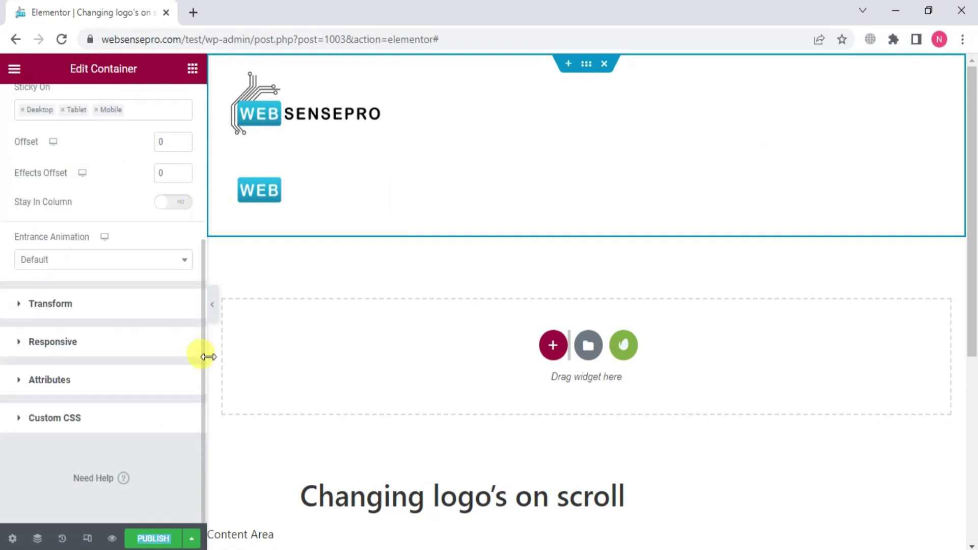
Step: Paste all the CSS code from Notepad into the header container's Custom CSS box
click(38, 420)
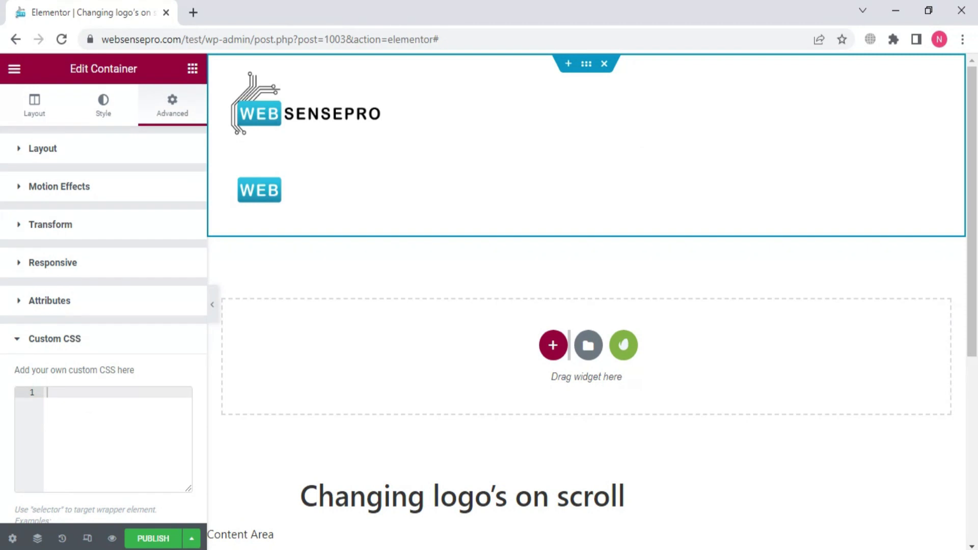
key(alt+Tab)
click(191, 504)
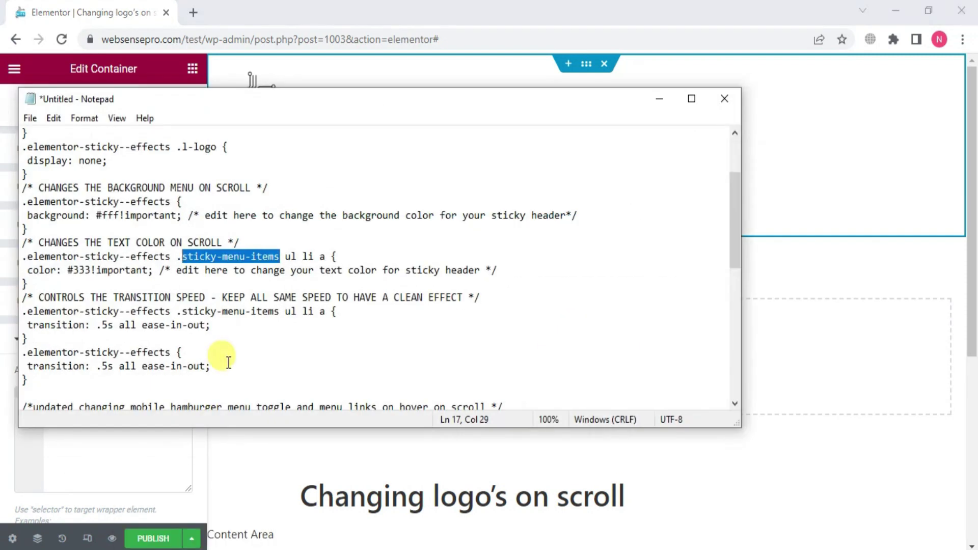
key(ctrl+a)
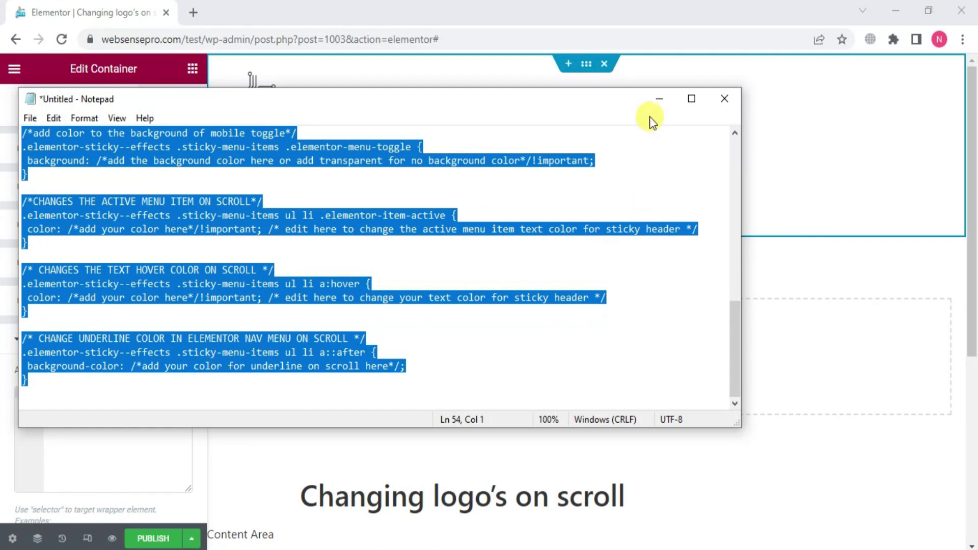
click(658, 99)
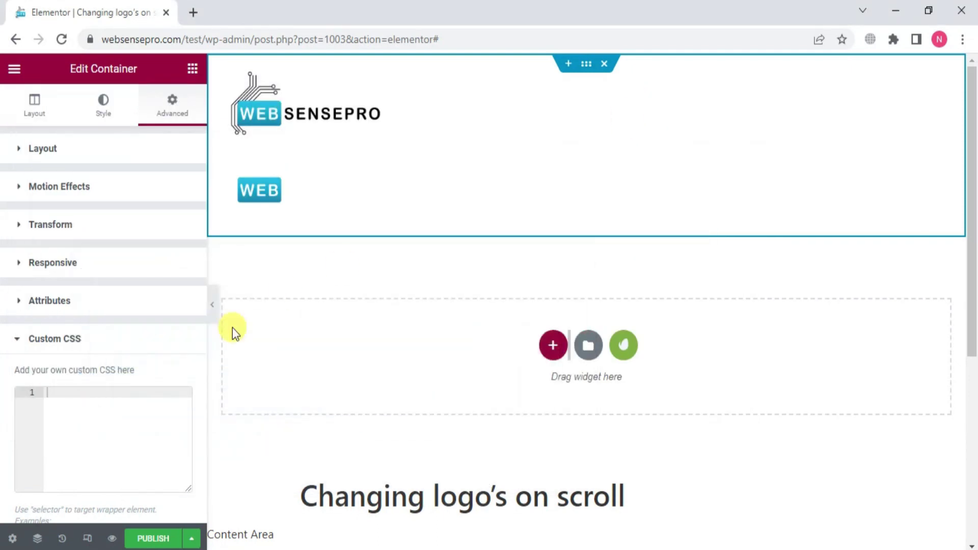
click(82, 396)
right_click(81, 396)
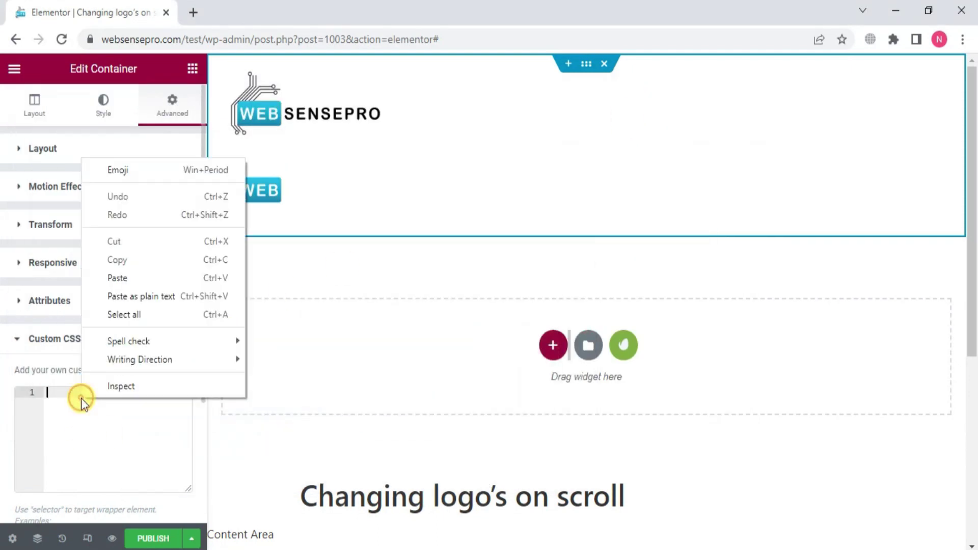
click(124, 277)
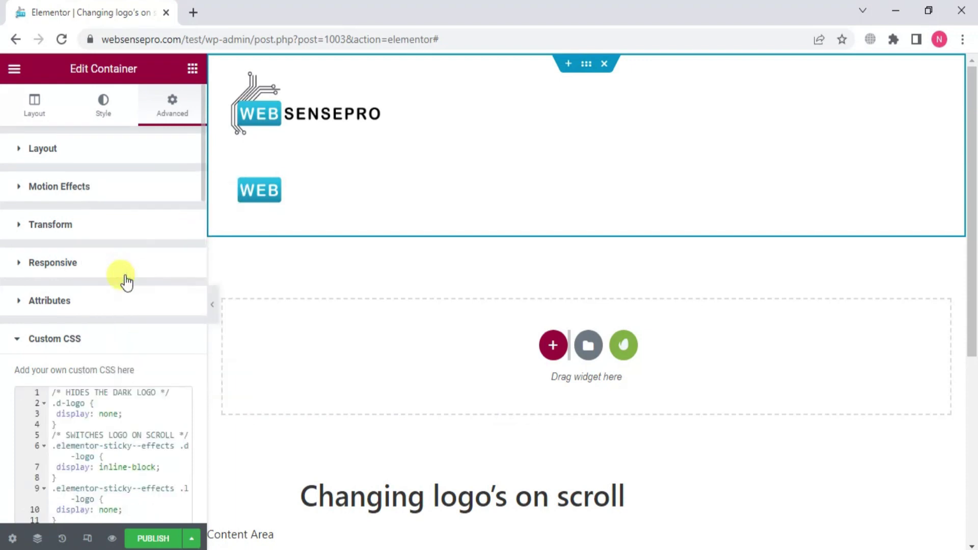
mouse_move(307, 105)
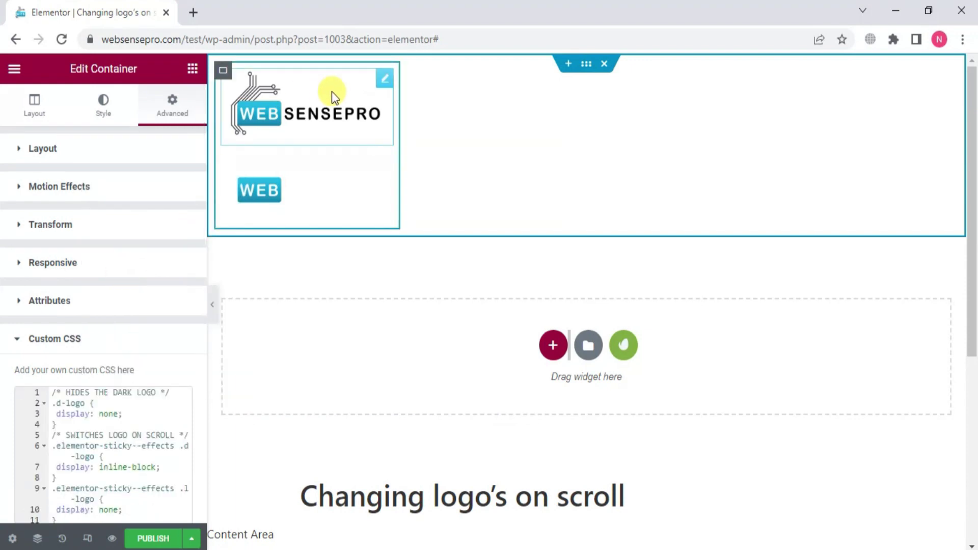
Step: Copy the class name d-logo from Notepad into the first logo image's CSS Classes field
click(385, 77)
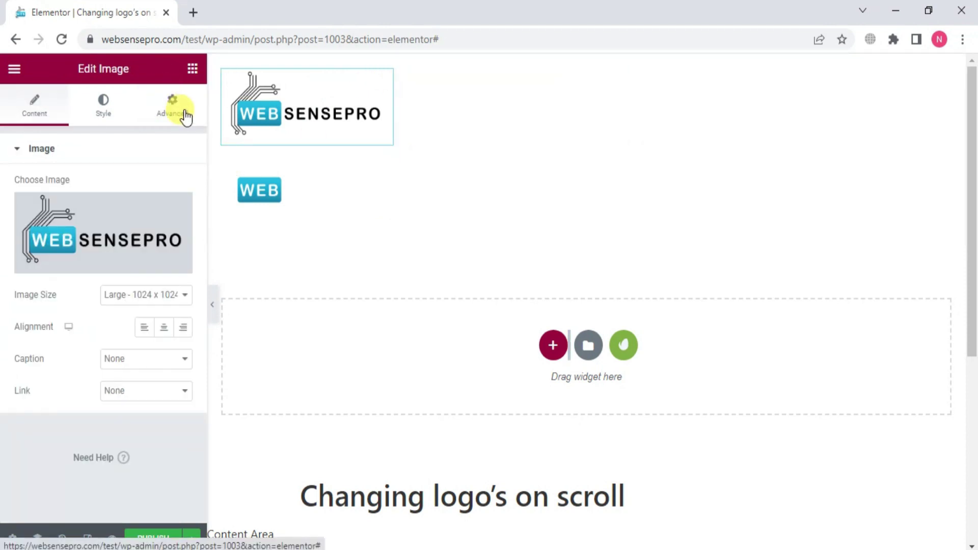
click(172, 106)
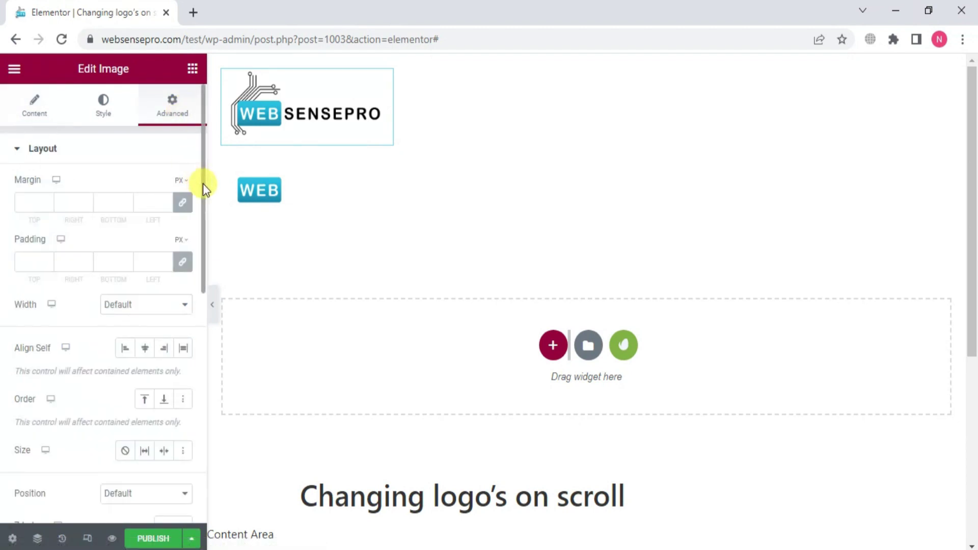
drag(202, 190, 203, 351)
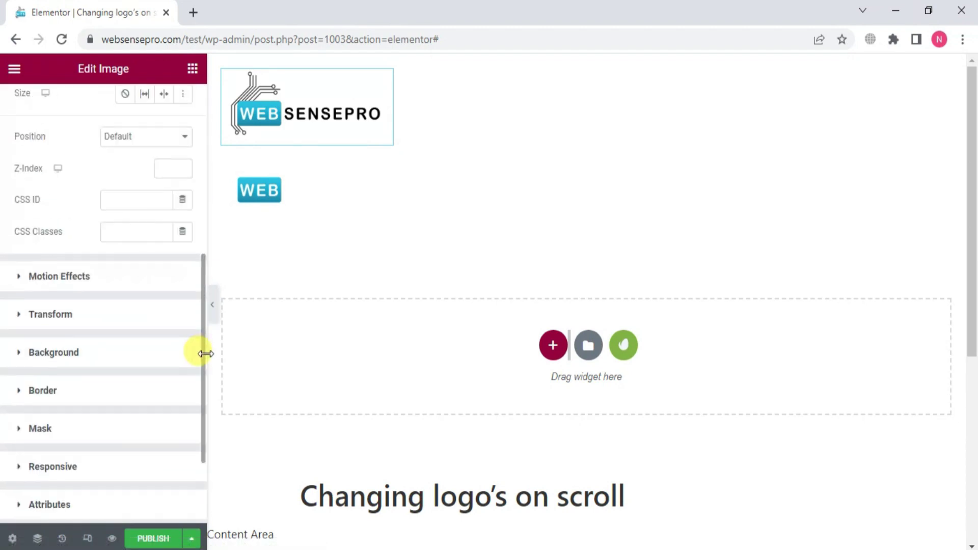
click(119, 232)
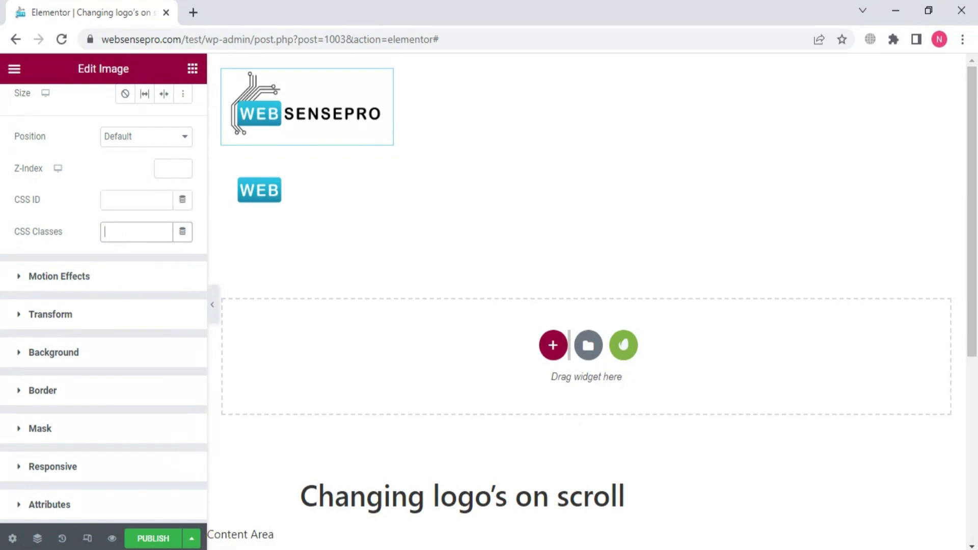
key(alt+Tab)
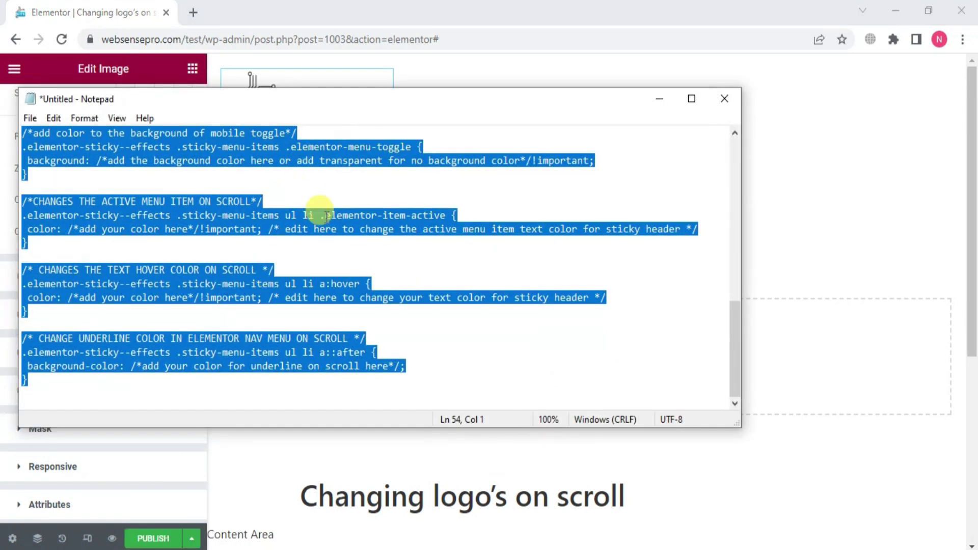
click(324, 215)
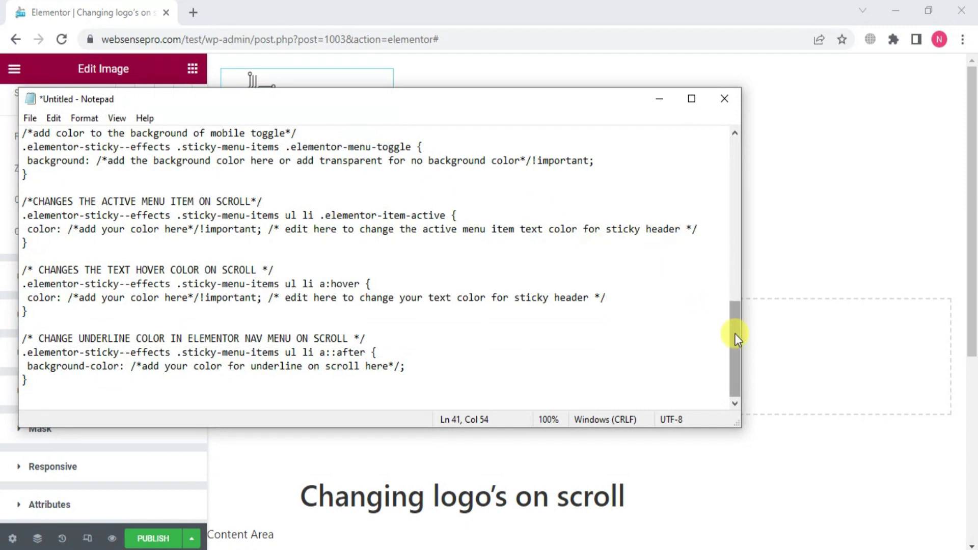
drag(735, 368, 732, 145)
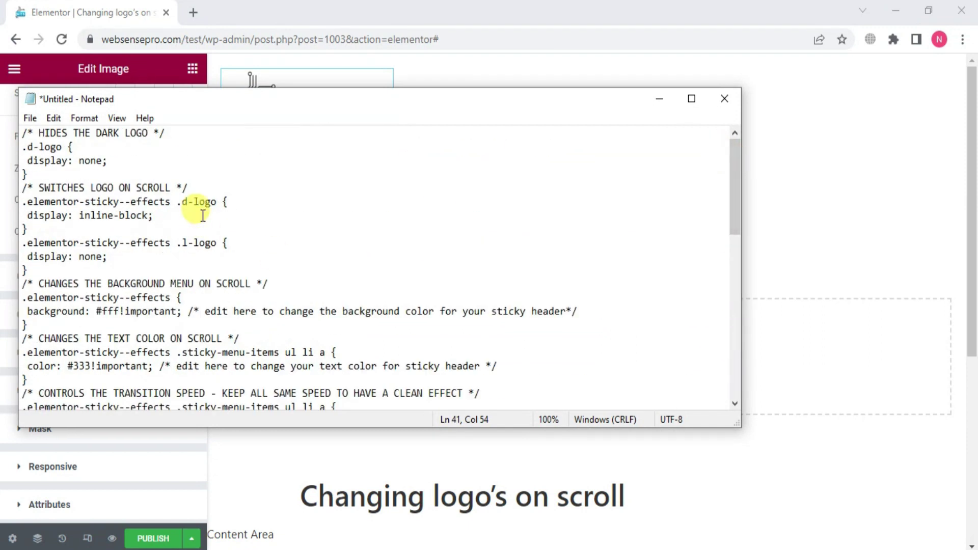
drag(217, 203, 184, 203)
key(ctrl+c)
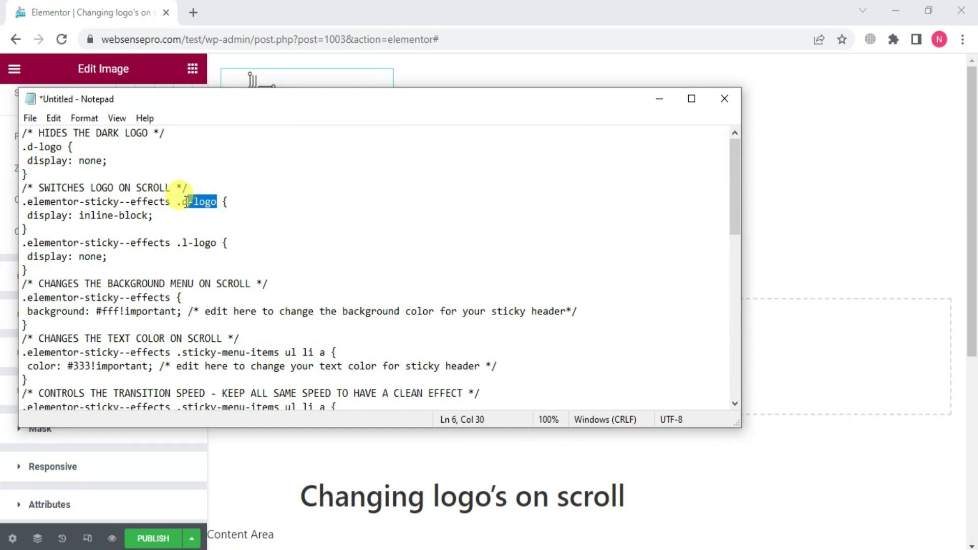
click(659, 99)
key(ctrl+v)
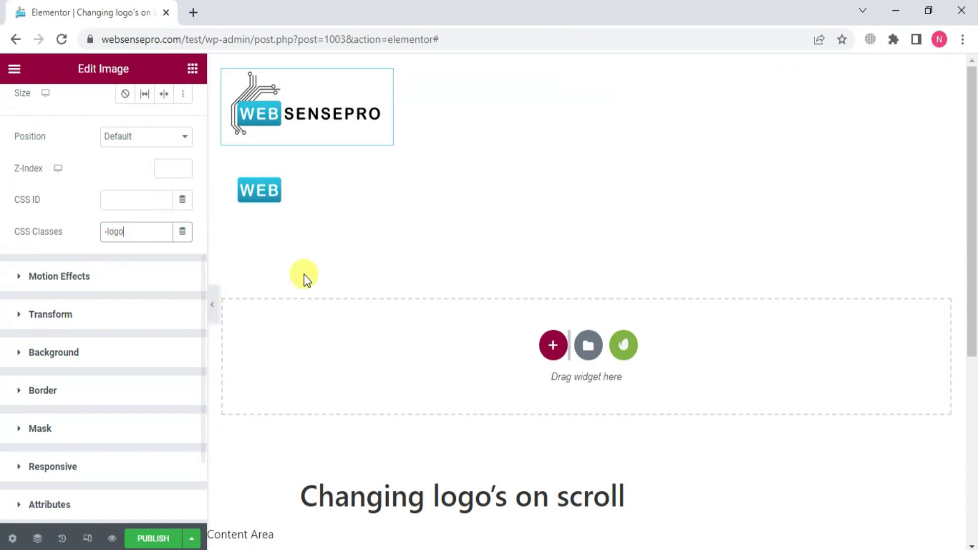
key(alt+Tab)
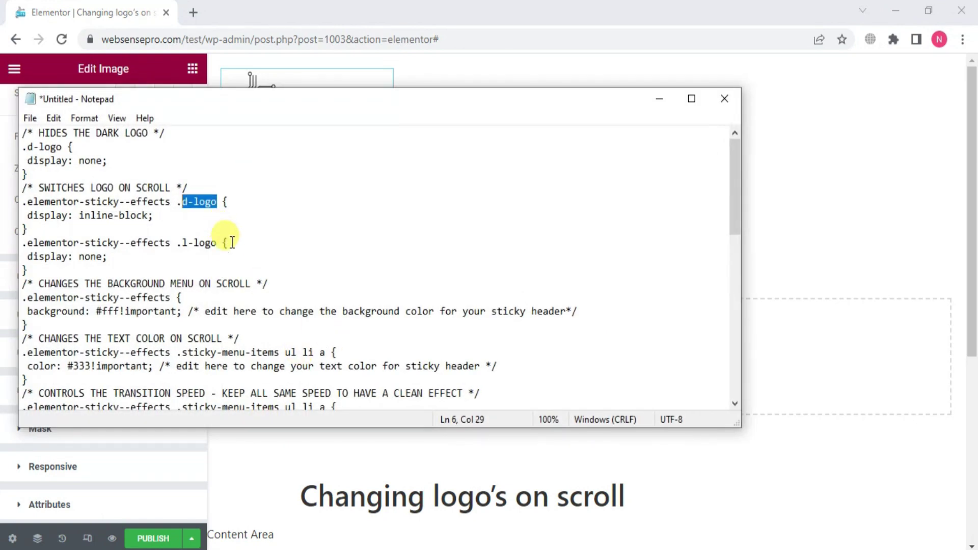
click(658, 104)
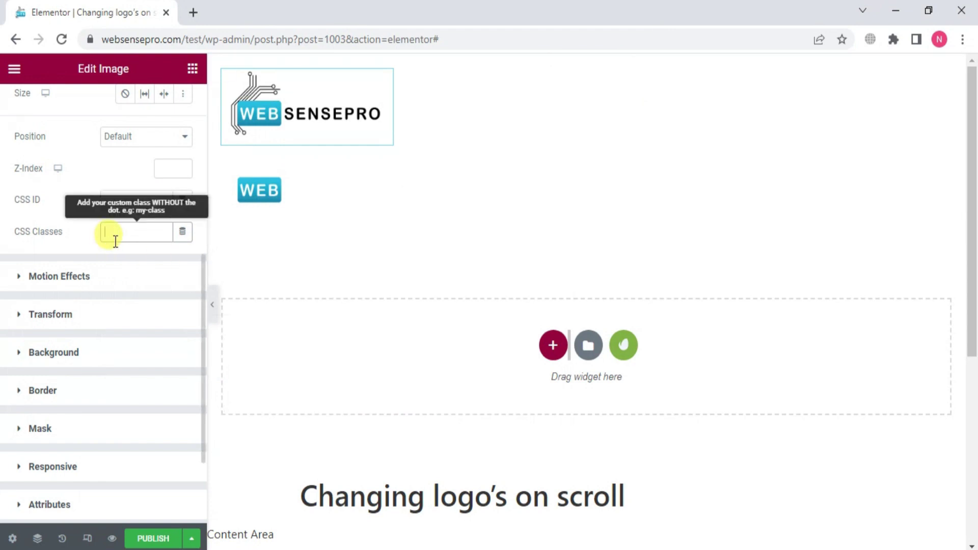
text(d-logo)
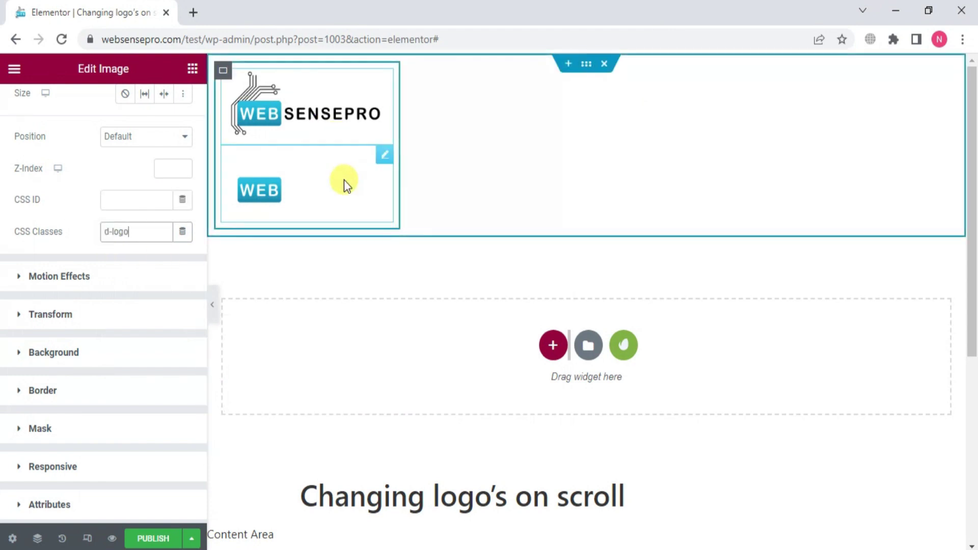
Step: Select the small WEB logo, copy 'l-logo' from the CSS notes, and enter its CSS class field
click(384, 160)
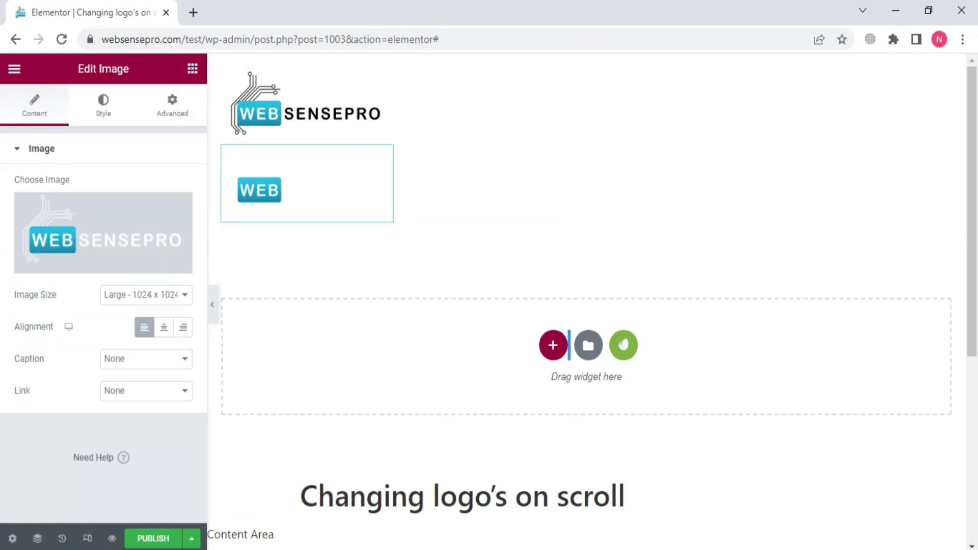
key(alt+Tab)
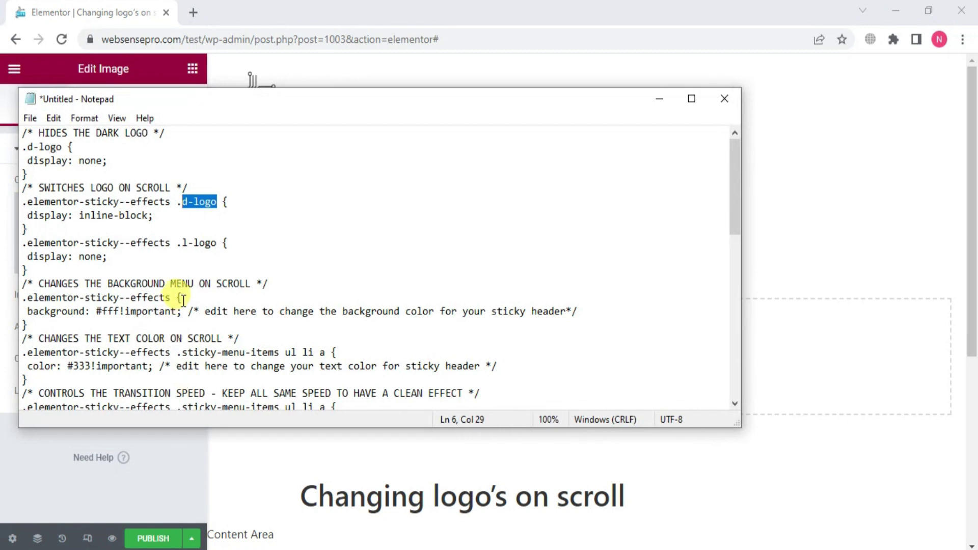
drag(218, 243, 185, 243)
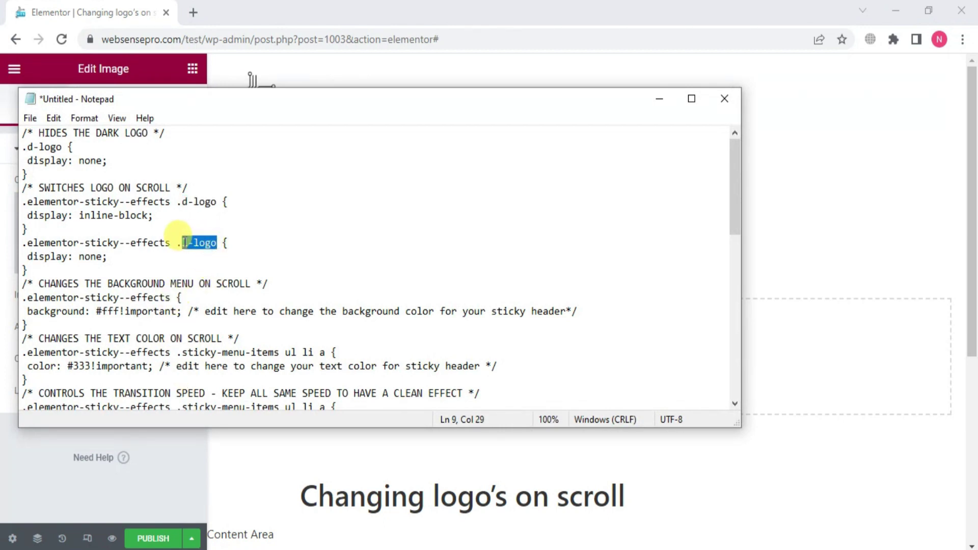
click(658, 102)
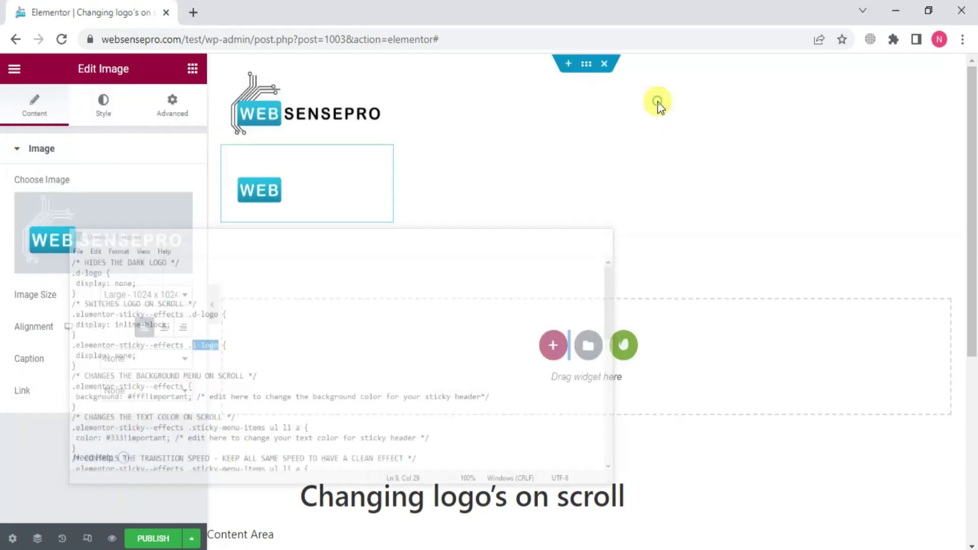
click(185, 106)
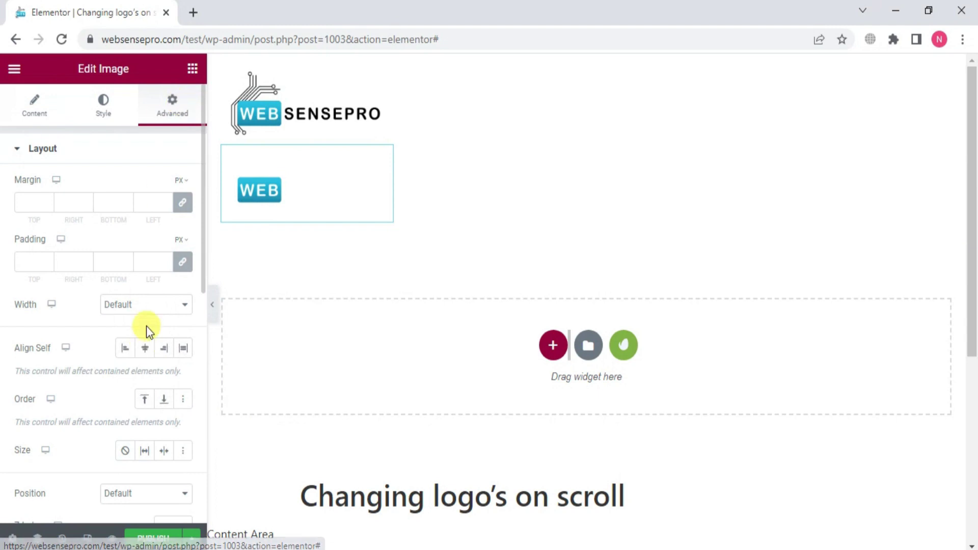
drag(203, 268, 203, 360)
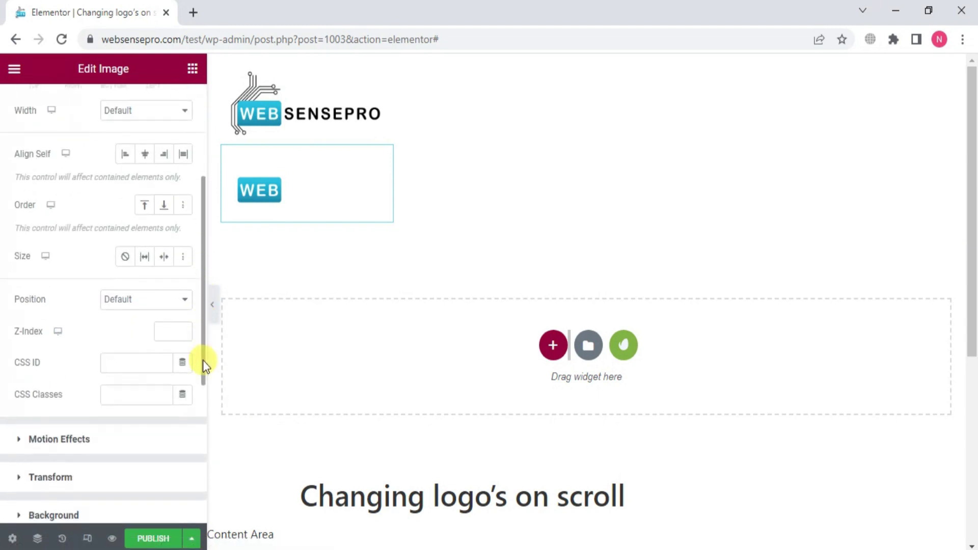
click(129, 395)
text(l-logo)
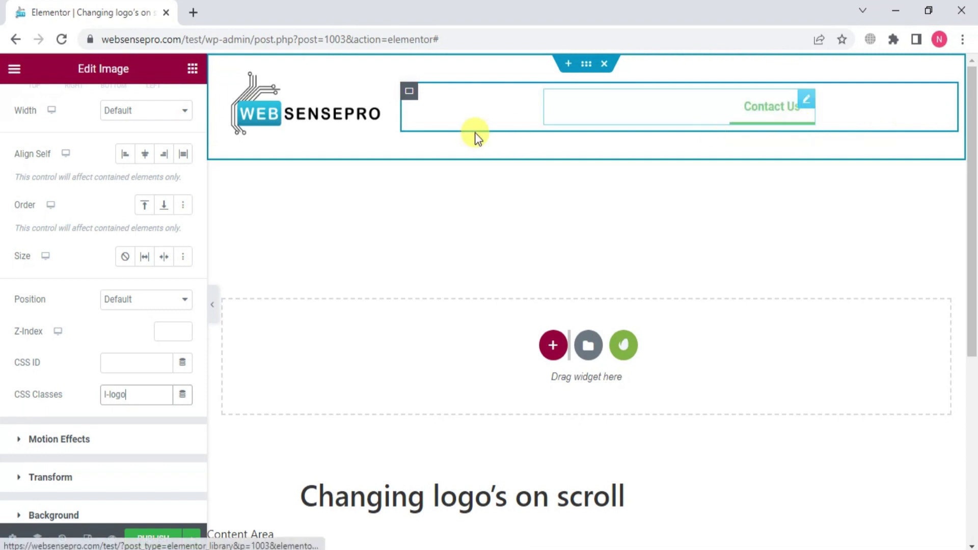
Step: Copy the class name sticky-menu-items from the CSS notes in Notepad
click(409, 93)
click(205, 544)
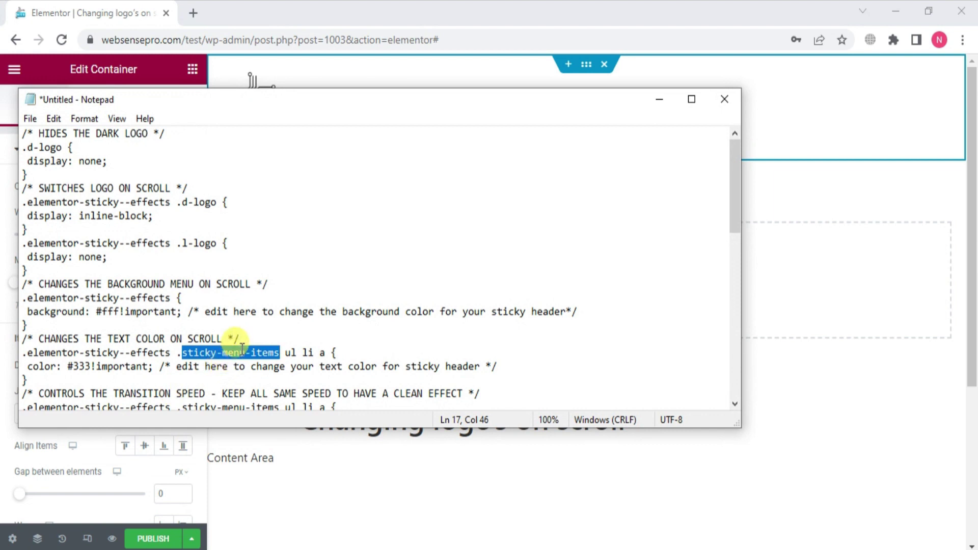
right_click(243, 350)
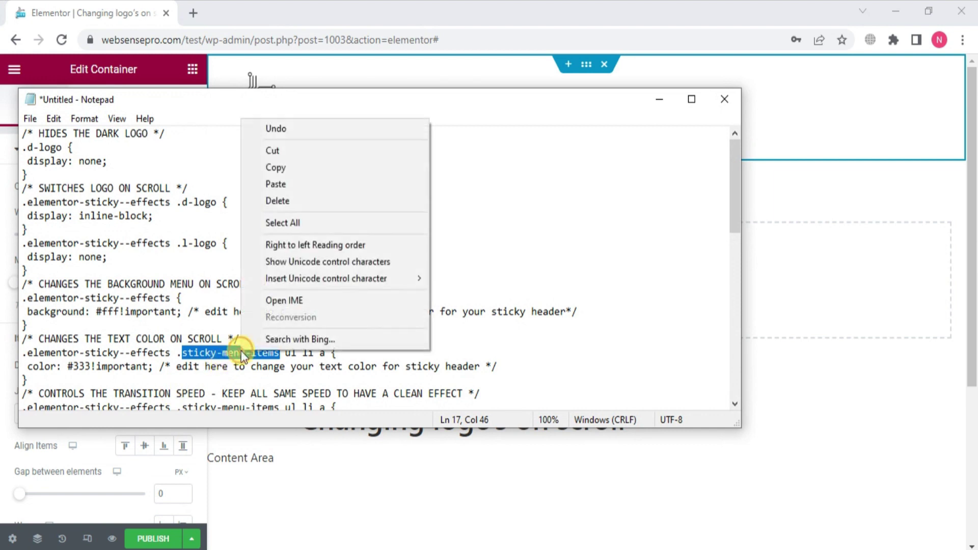
click(279, 168)
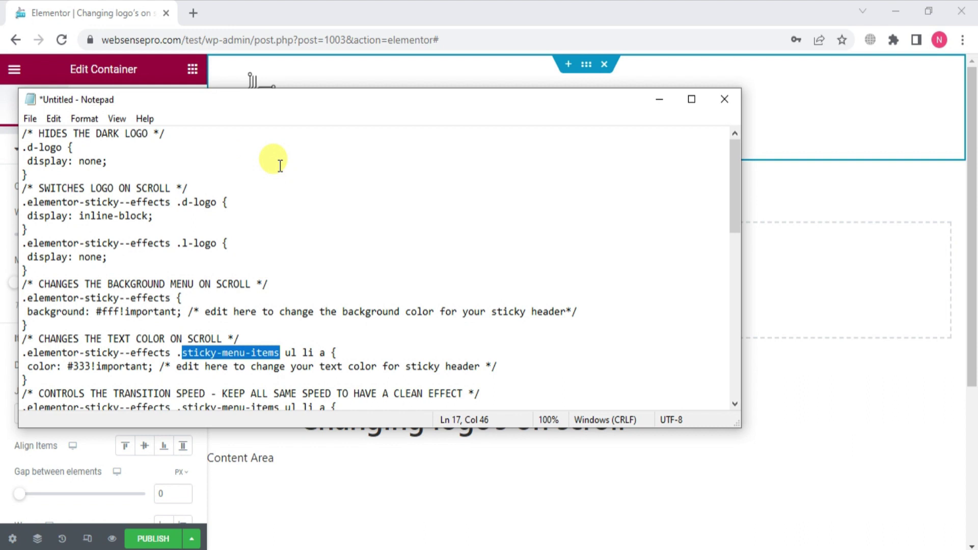
click(660, 98)
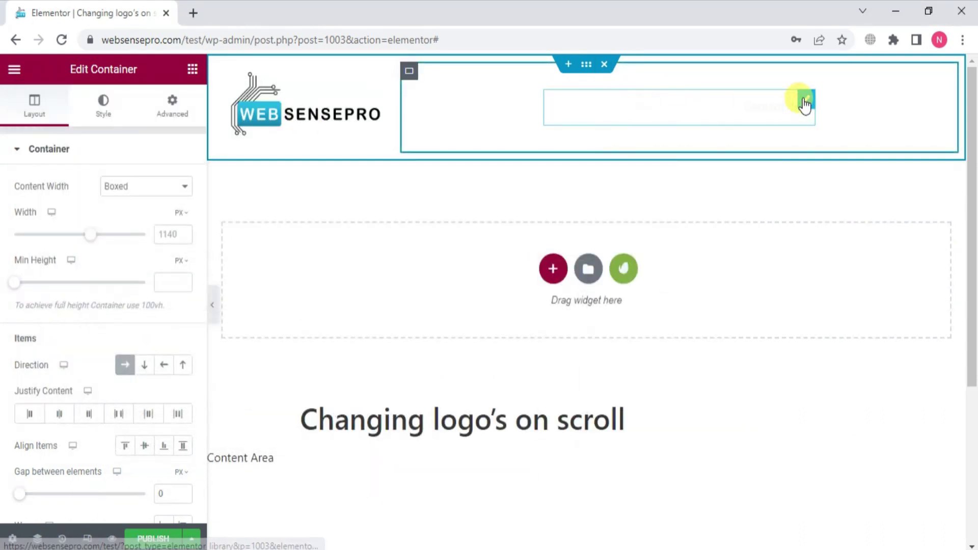
Step: Paste sticky-menu-items into the Nav Menu widget's CSS Classes field
click(806, 102)
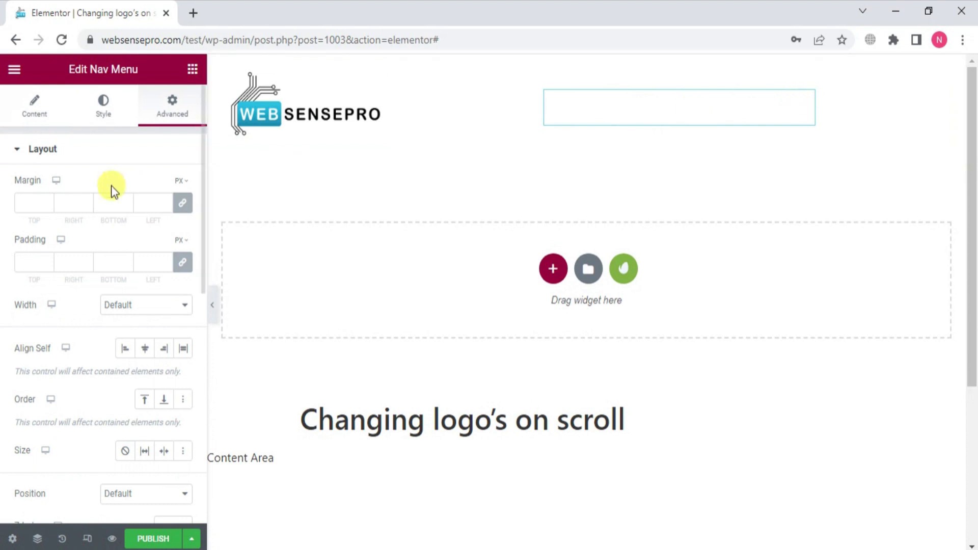
drag(203, 158, 192, 323)
click(132, 250)
key(ctrl+v)
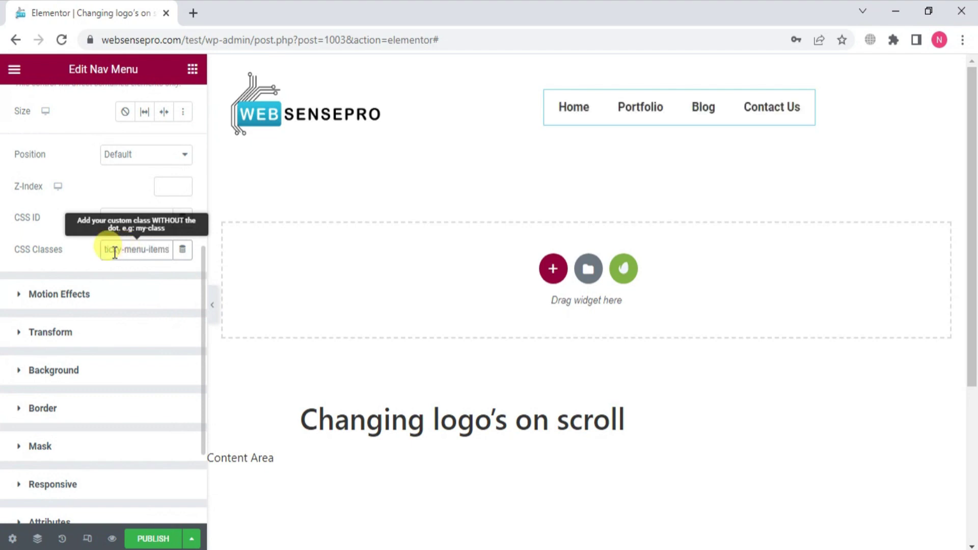
key(Home)
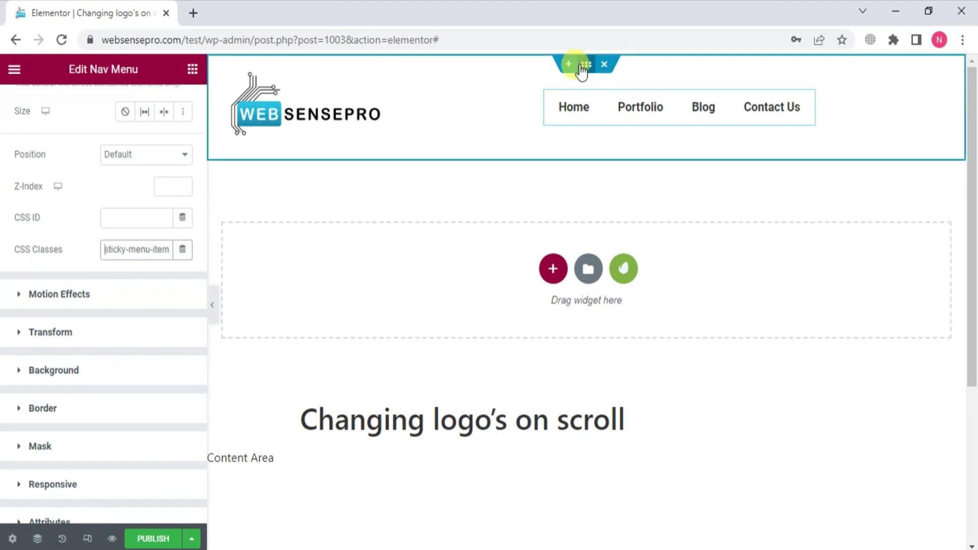
Step: Make the header container sticky to the top with a 100 effects offset in Motion Effects
click(586, 64)
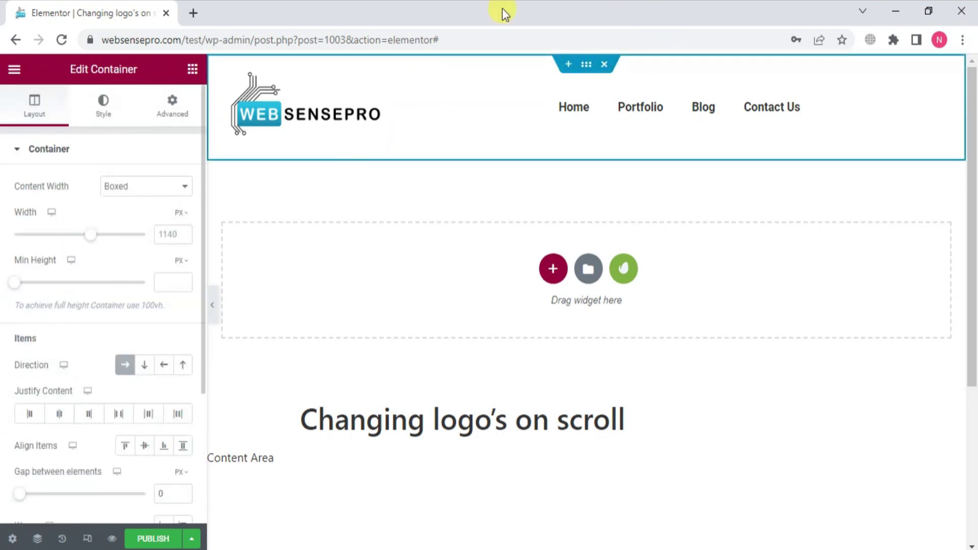
click(171, 105)
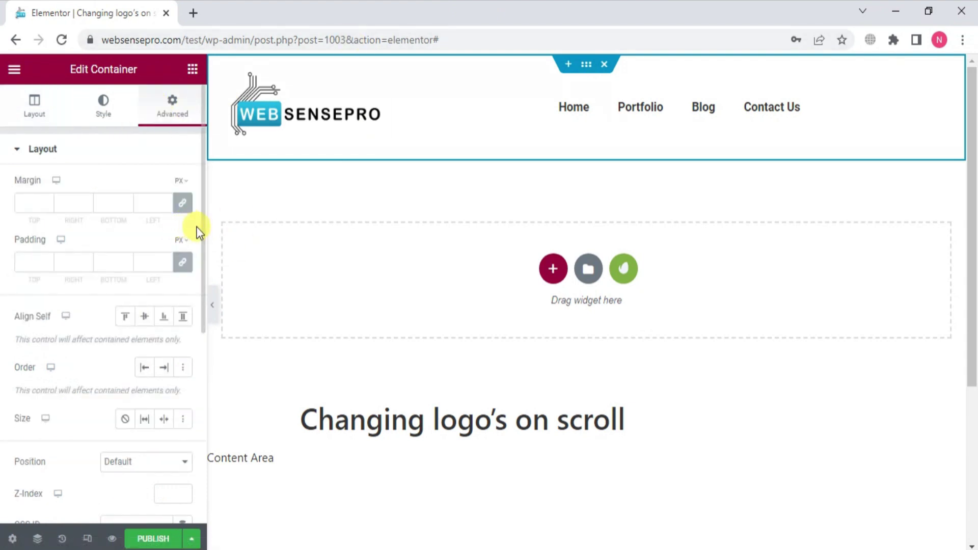
drag(202, 231, 199, 387)
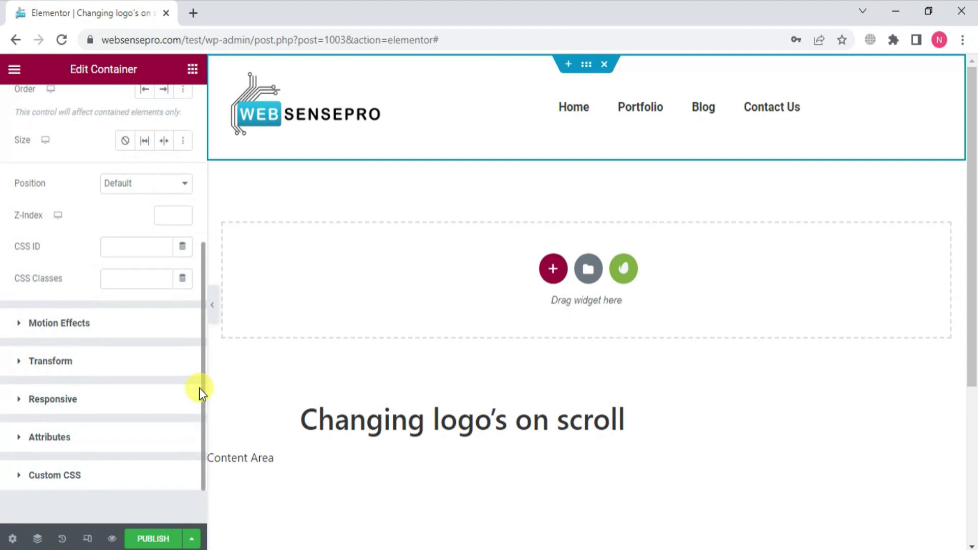
click(103, 323)
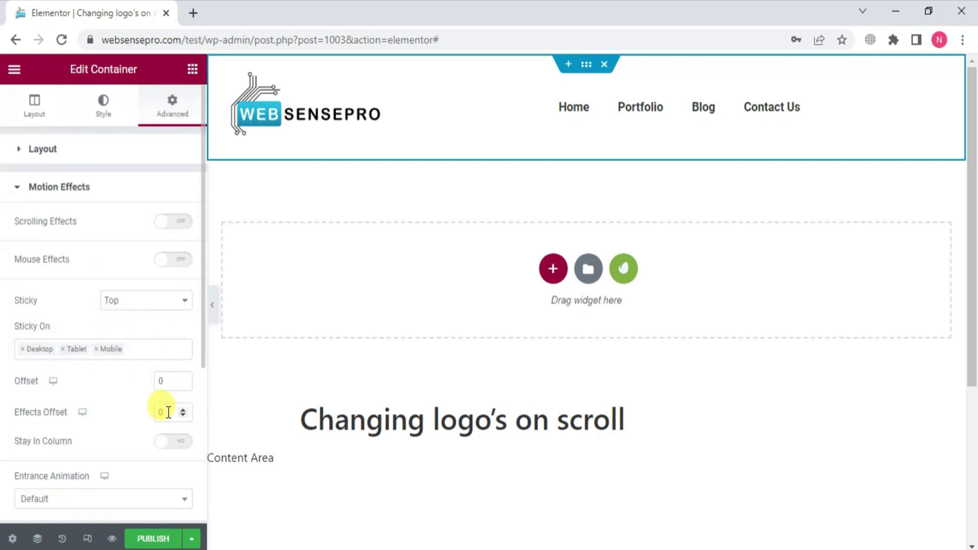
text(00)
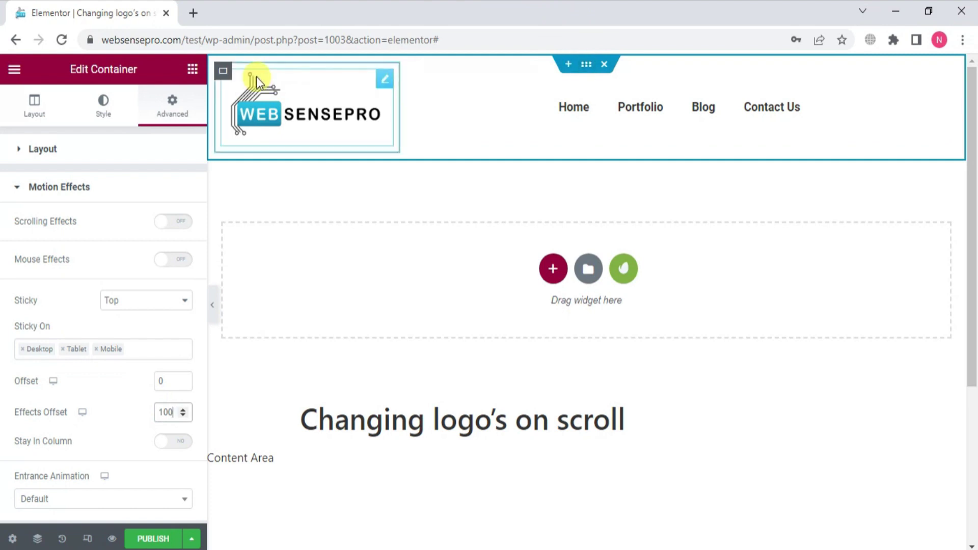
Step: Pick a red background for the header container and adjust it to #B33B3B
click(100, 102)
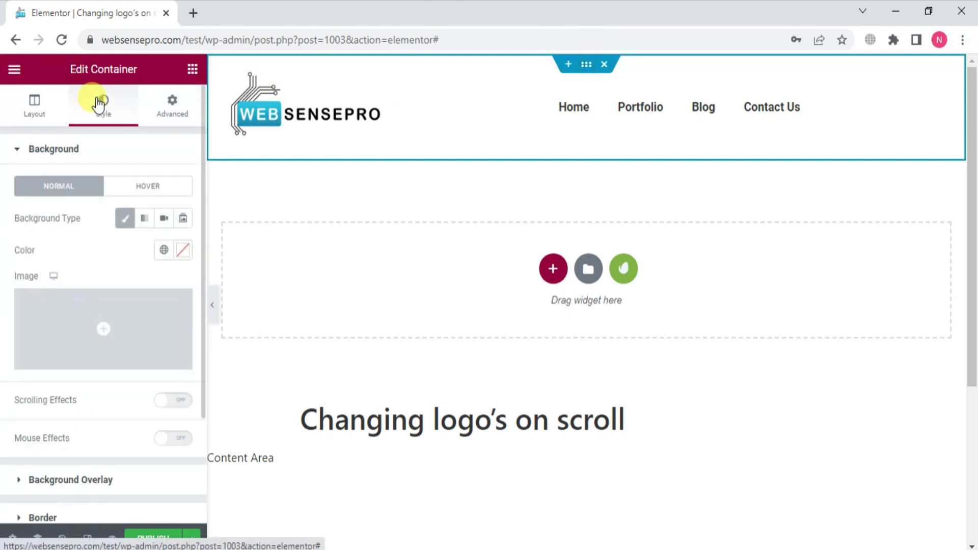
click(182, 250)
click(187, 320)
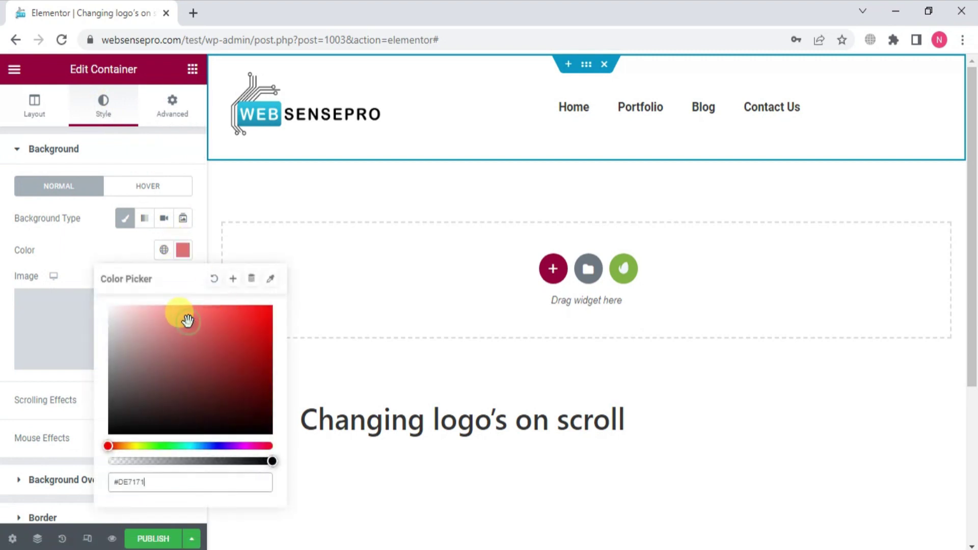
click(217, 342)
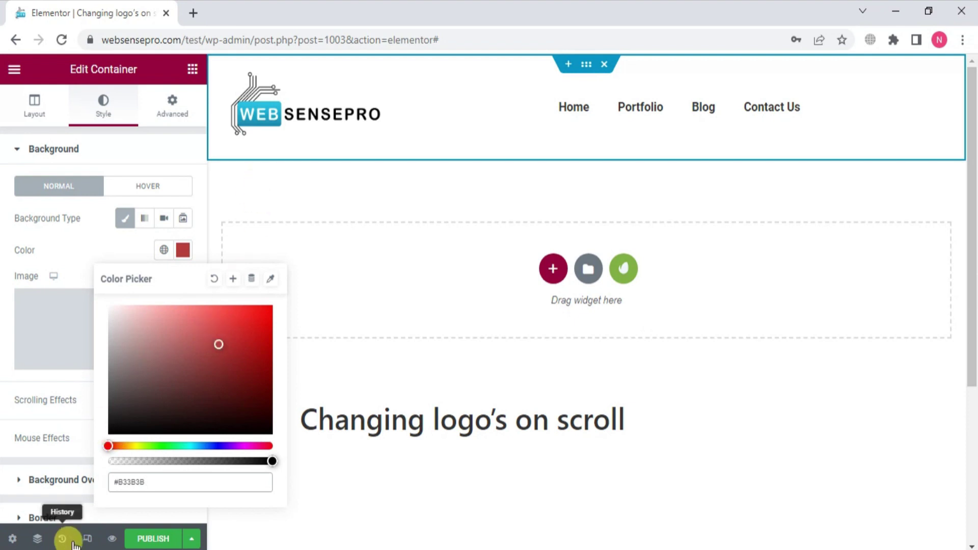
click(6, 359)
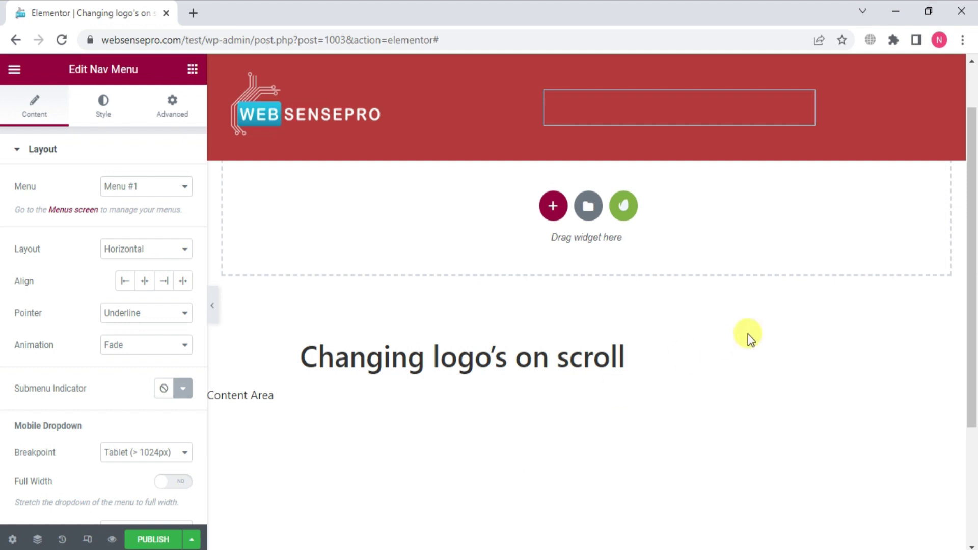
mouse_move(972, 268)
mouse_down()
mouse_move(972, 366)
mouse_move(973, 230)
mouse_up()
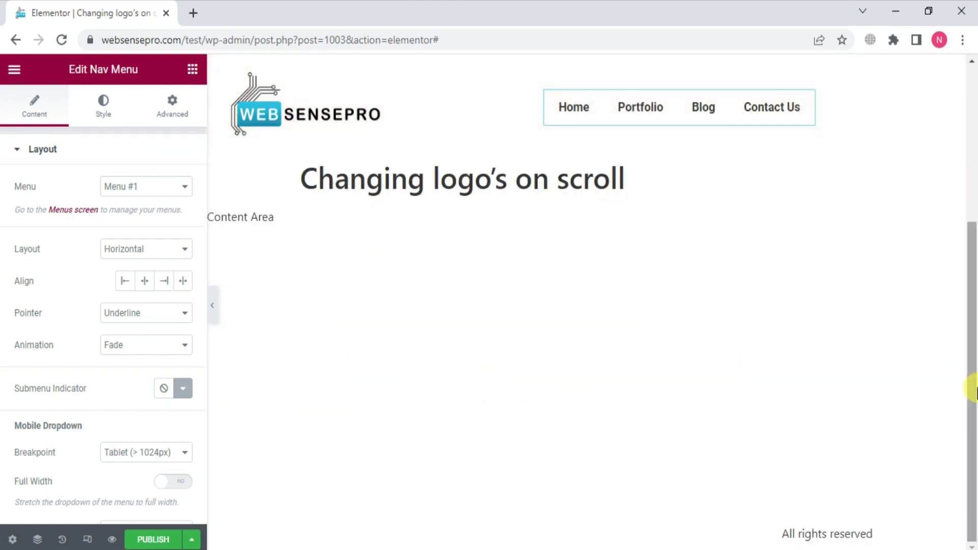
mouse_move(428, 146)
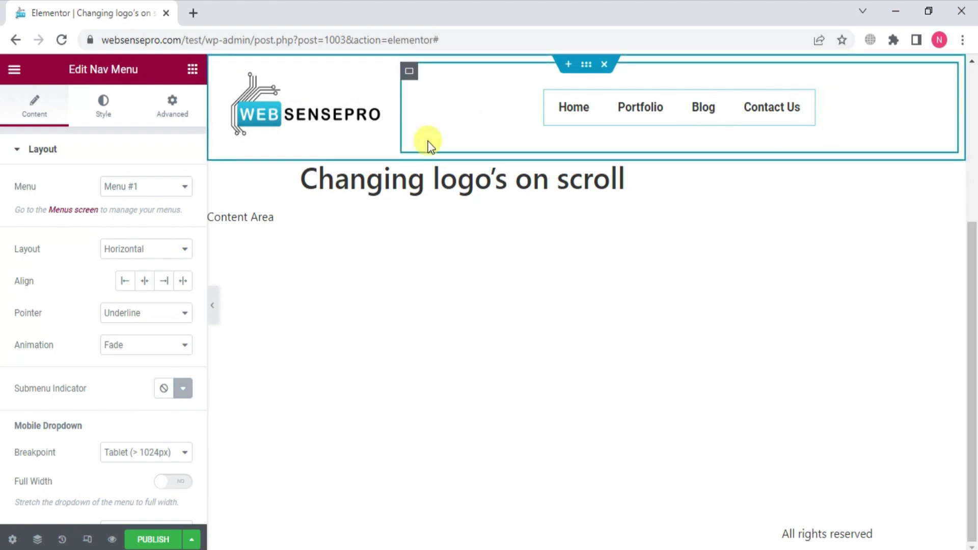
Step: Set the Main Menu Text Color alpha to full opacity, giving solid #EDE3E3
click(105, 103)
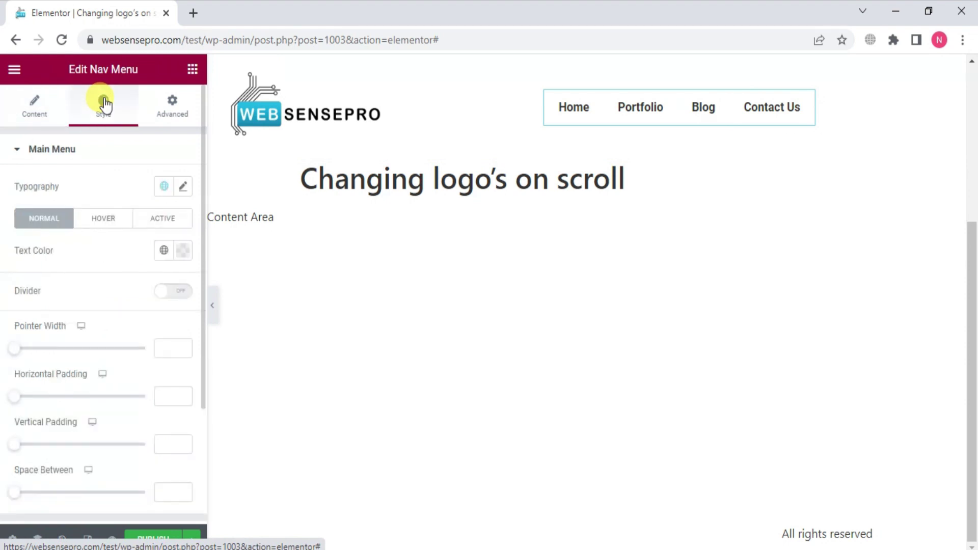
click(183, 252)
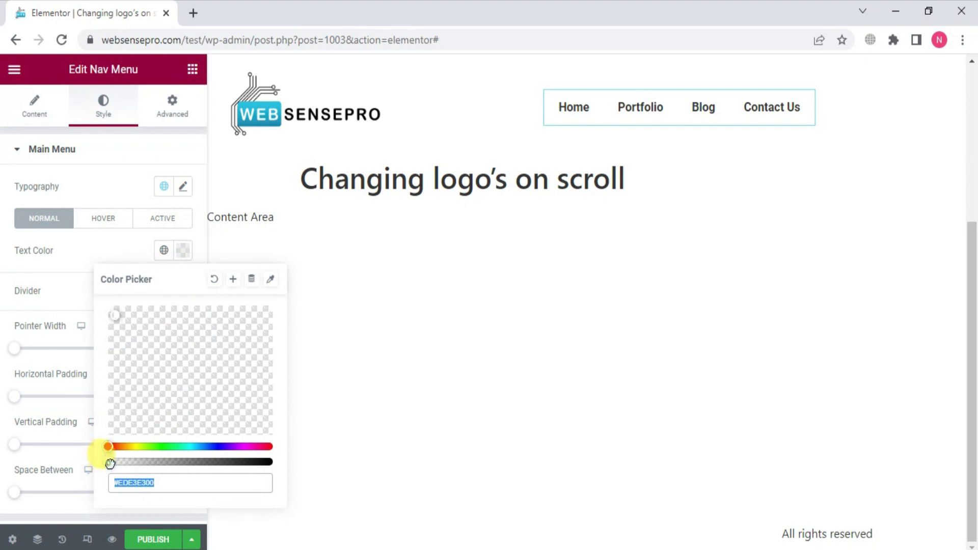
mouse_move(109, 463)
mouse_down()
mouse_move(316, 476)
mouse_move(282, 469)
mouse_up()
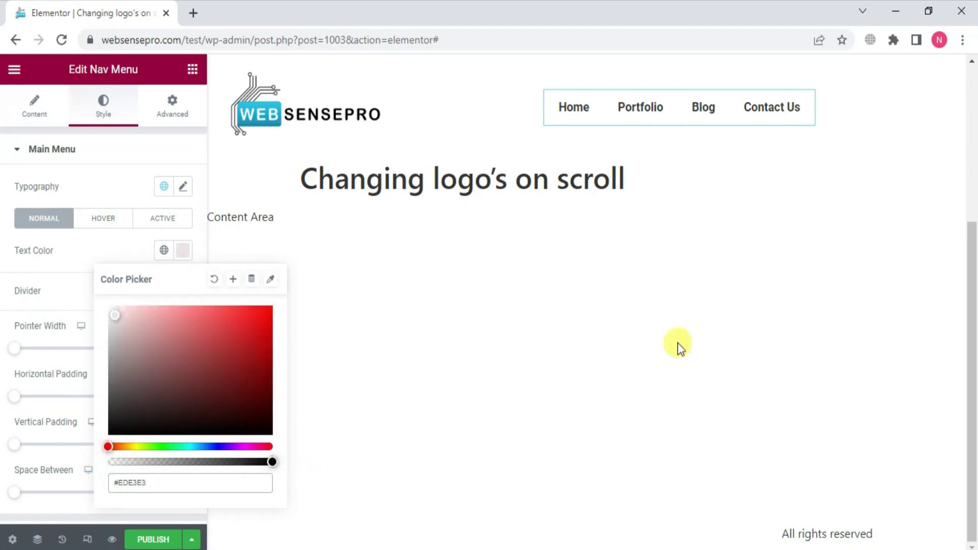
click(822, 385)
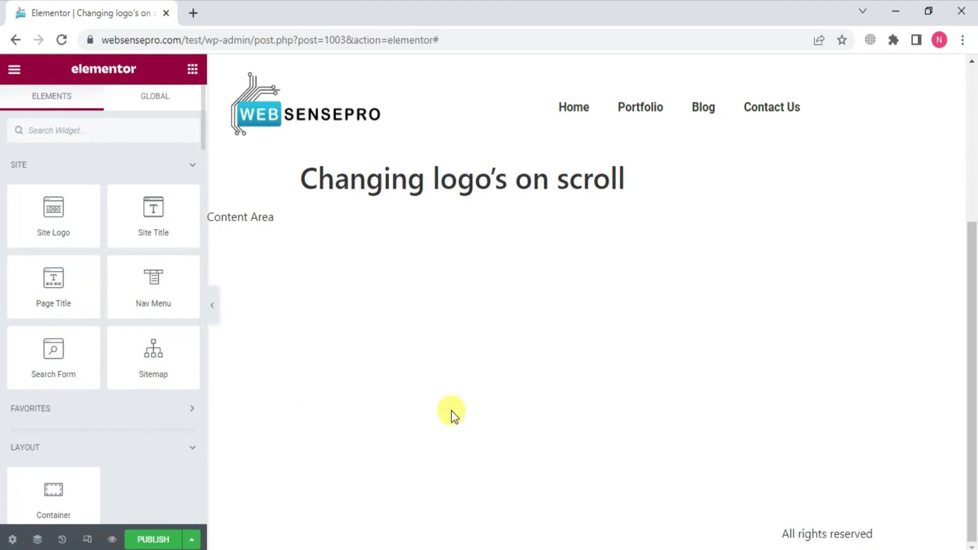
mouse_move(973, 348)
mouse_down()
mouse_move(973, 159)
mouse_move(972, 411)
mouse_up()
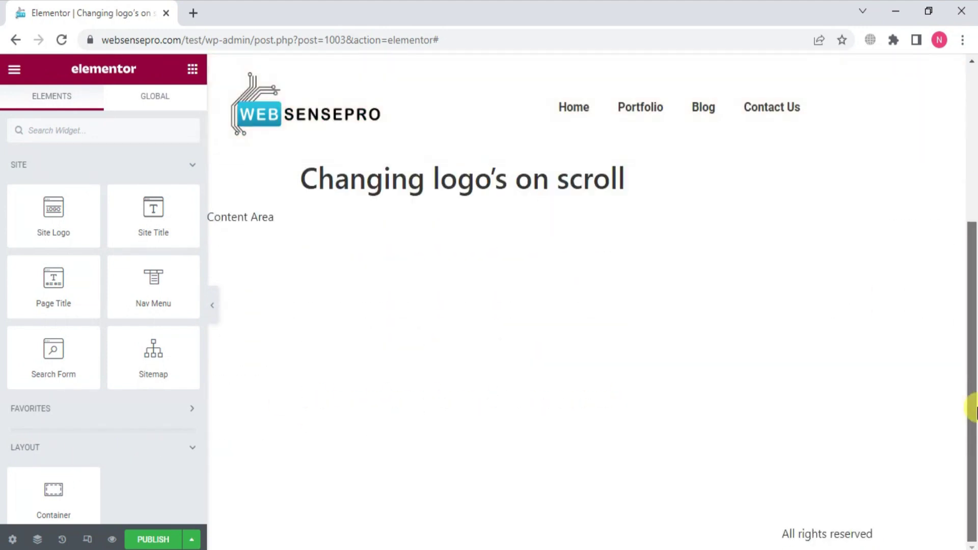